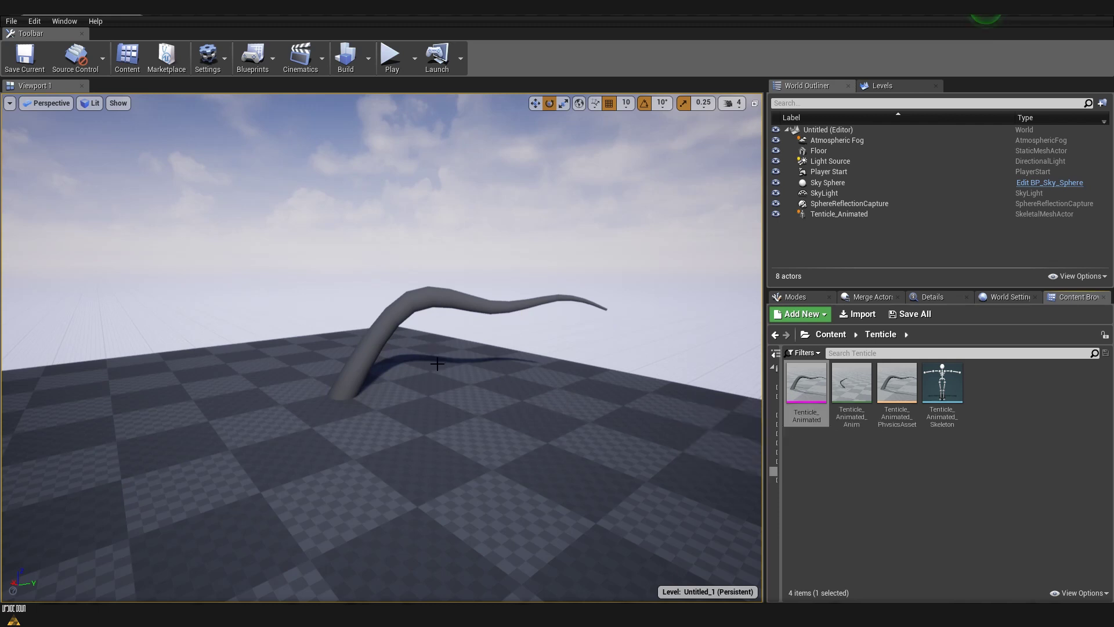
# - Fly the viewport forward so the tentacle rising from the checkered floor appears closer
pyautogui.moveTo(493, 365)
pyautogui.mouseDown()
pyautogui.moveTo(493, 342)
pyautogui.moveTo(493, 357)
pyautogui.mouseUp()
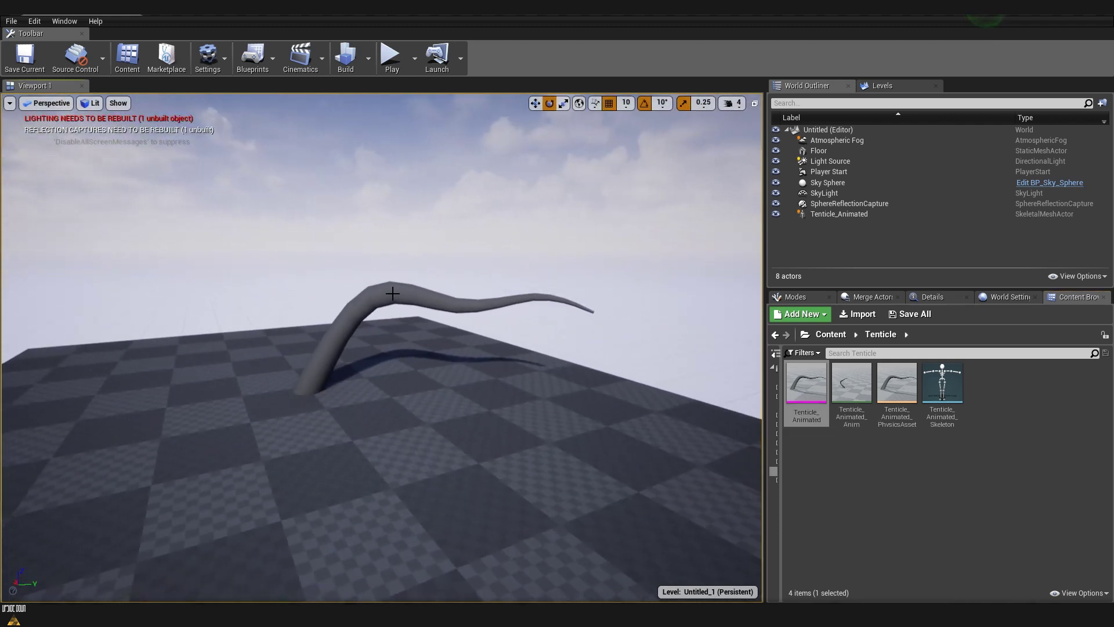
pyautogui.click(305, 61)
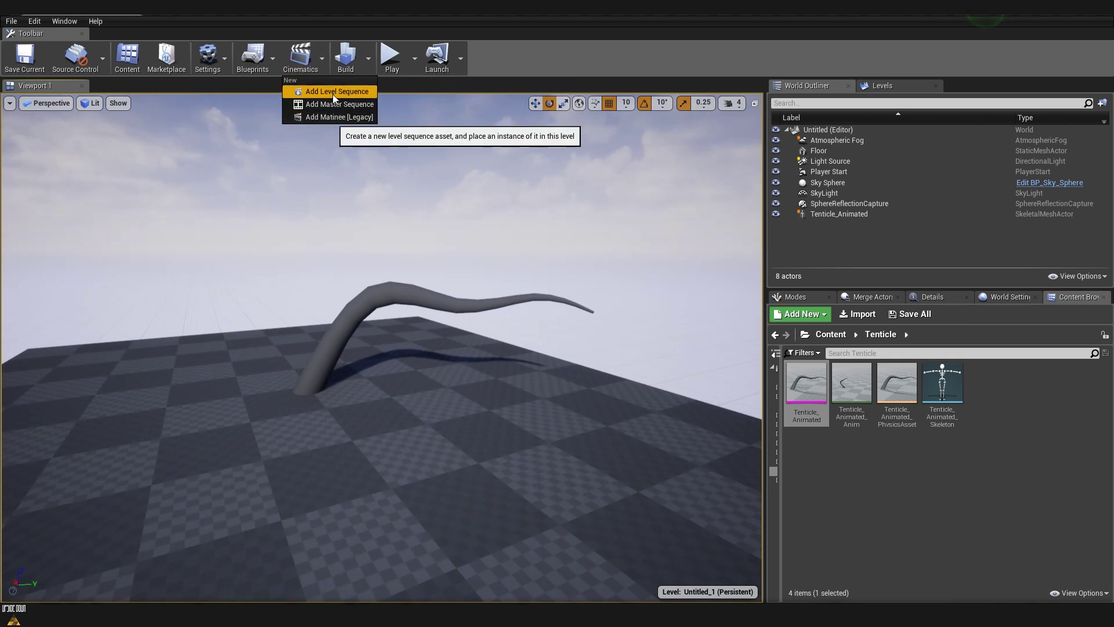
# - Add a level sequence saved as NewLevelSequence and dock its Sequencer editor below the viewport
pyautogui.click(334, 93)
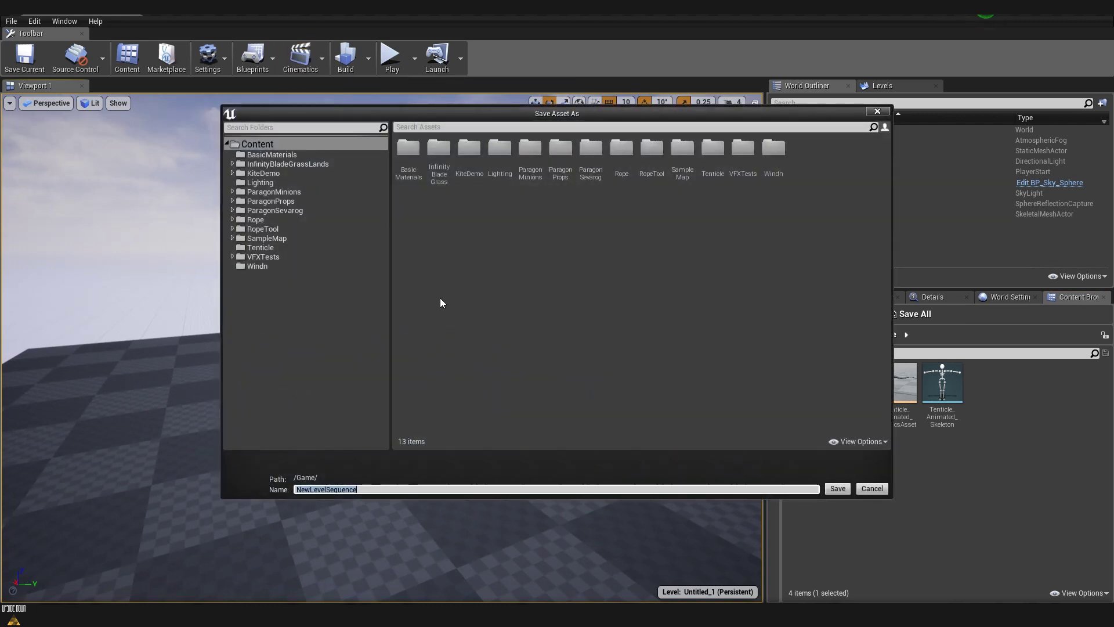
pyautogui.click(378, 489)
pyautogui.click(837, 489)
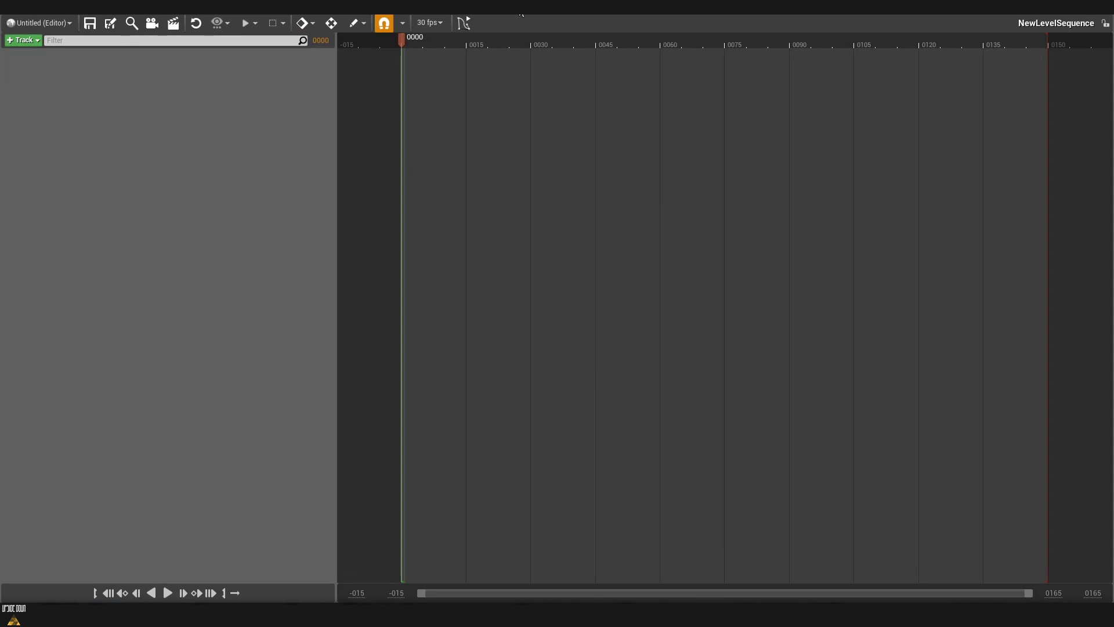
pyautogui.moveTo(521, 15); pyautogui.dragTo(65, 572)
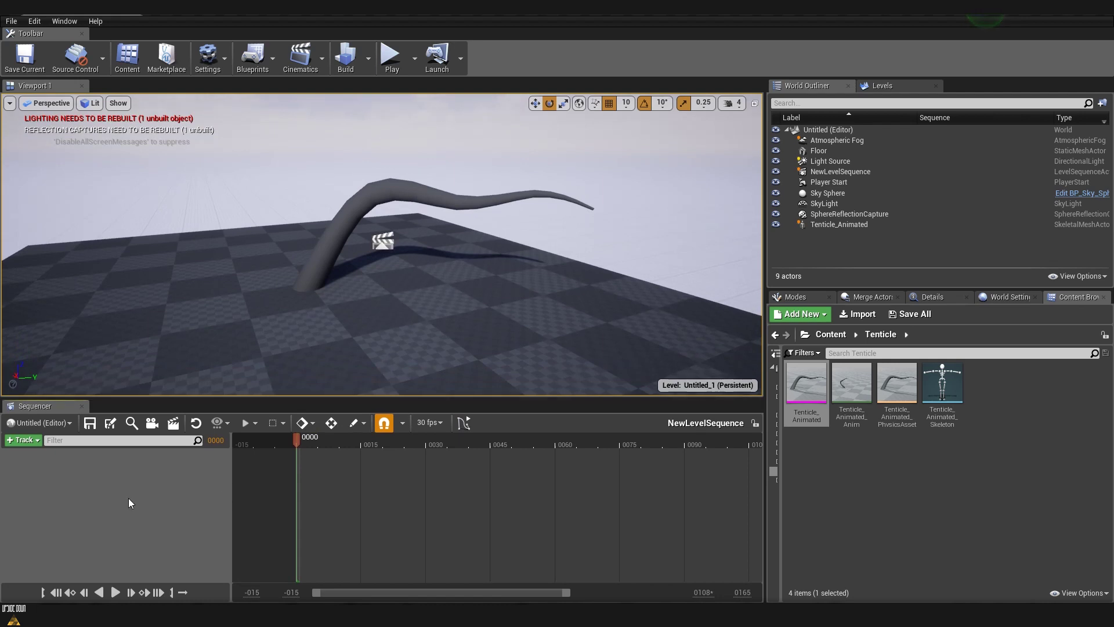
pyautogui.rightClick(71, 476)
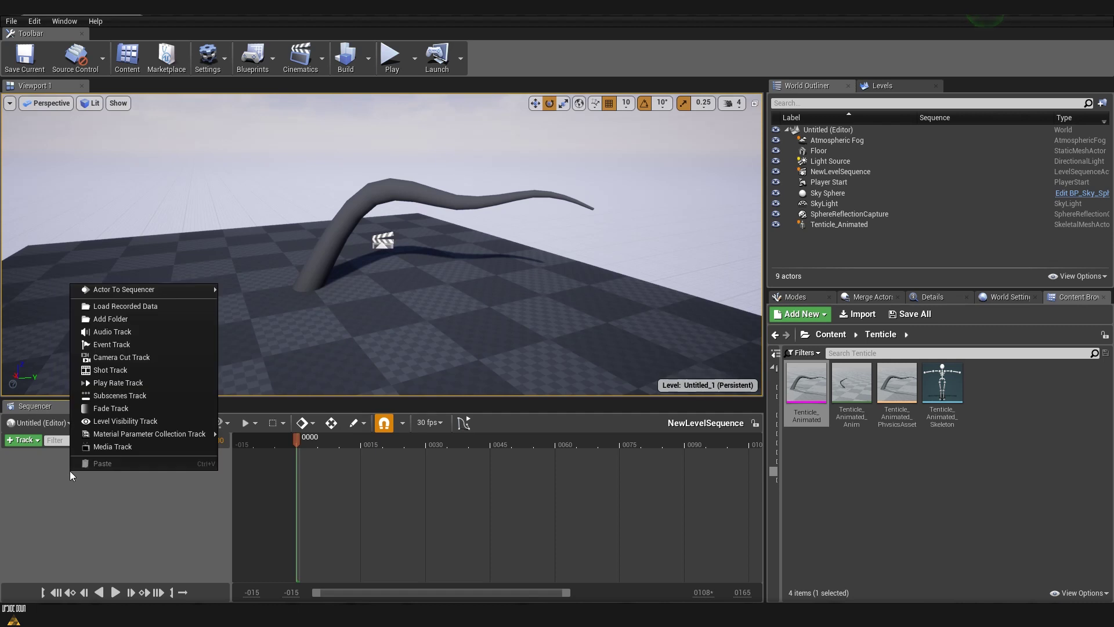
# - Add a Camera Cut Track to NewLevelSequence
pyautogui.moveTo(141, 294)
pyautogui.click(141, 358)
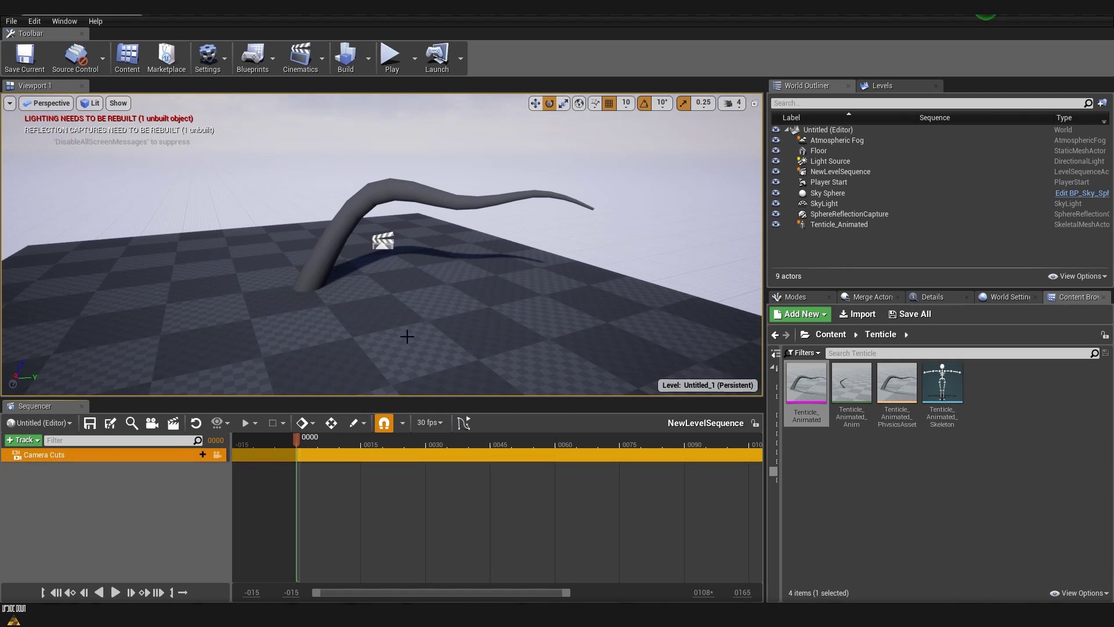
pyautogui.click(806, 297)
# - Place a Cine Camera Actor left of the tentacle and bind CineCameraActor1 into the sequence
pyautogui.click(789, 409)
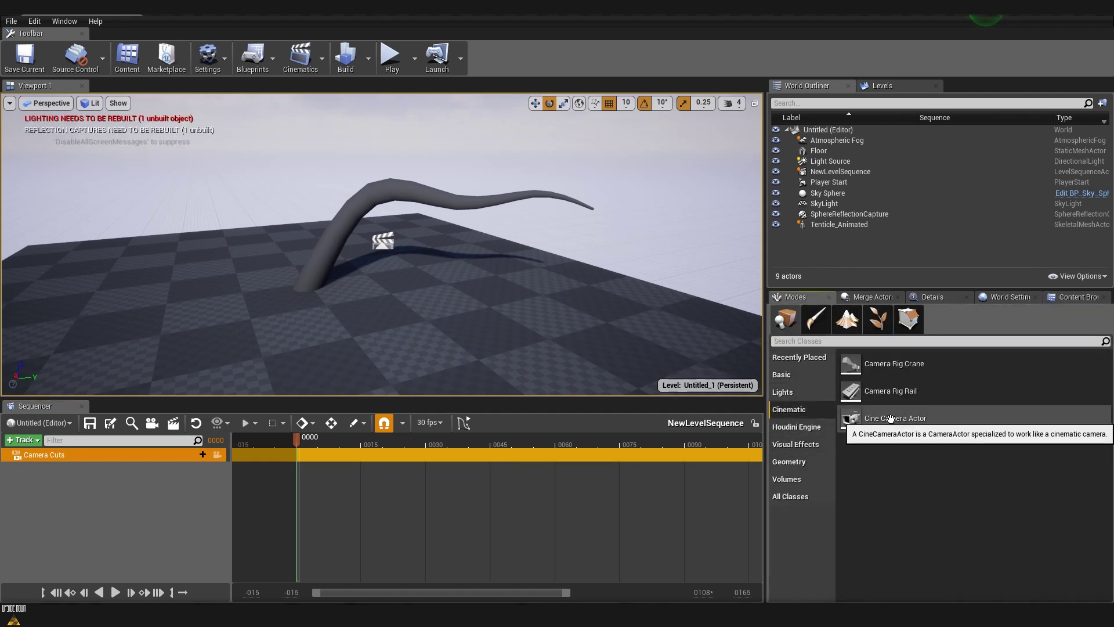
pyautogui.moveTo(892, 419); pyautogui.dragTo(261, 290)
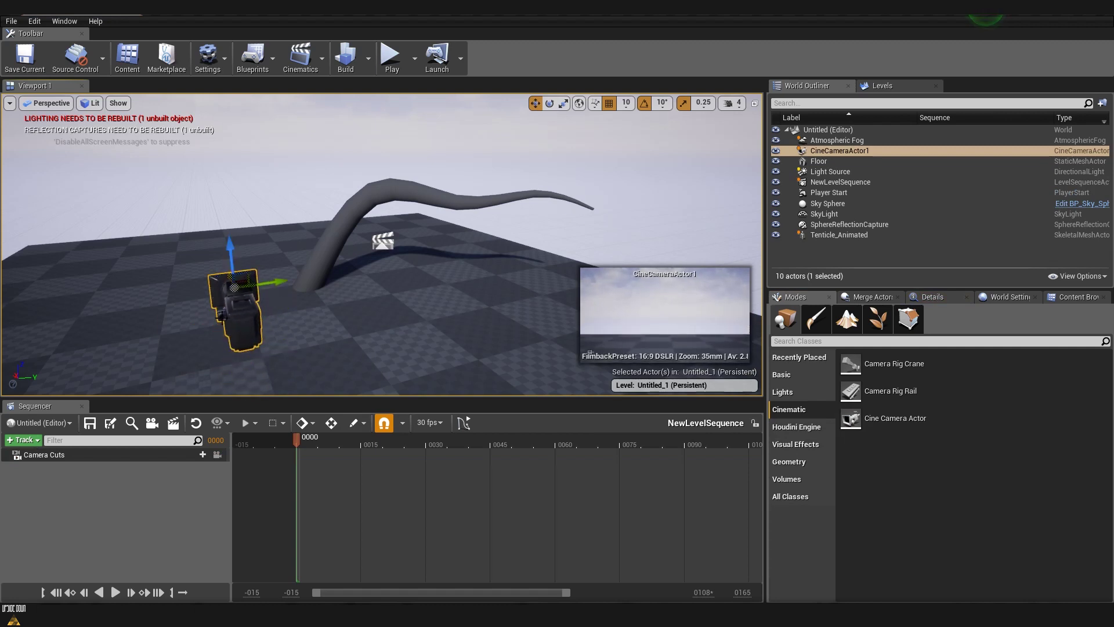
pyautogui.moveTo(834, 149); pyautogui.dragTo(135, 487)
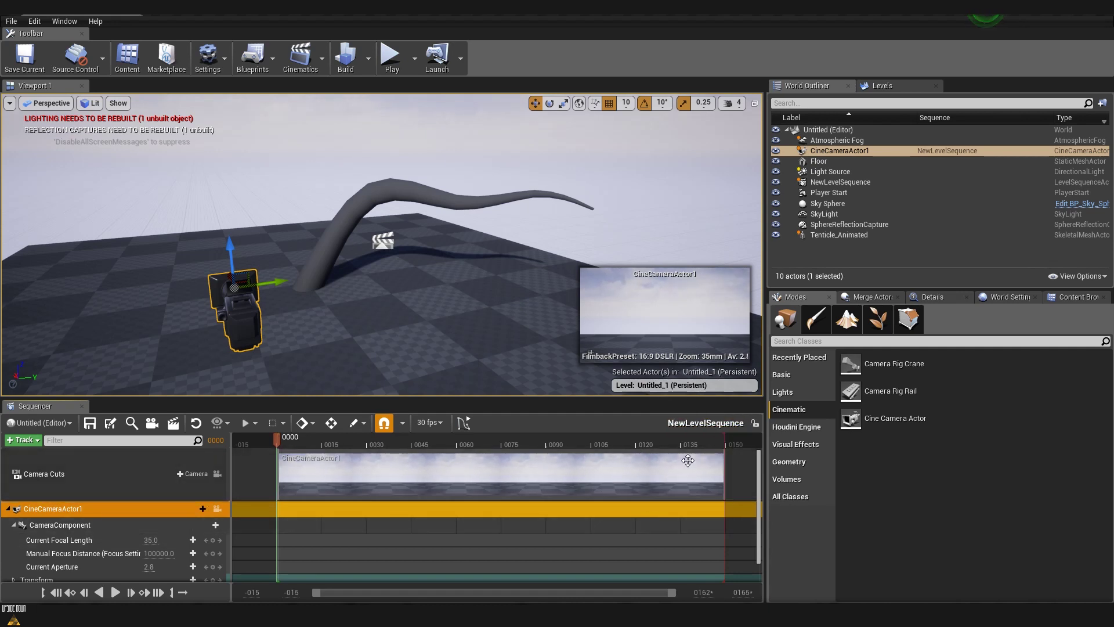
# - Extend the playback range to frame 0210 and end CineCameraActor1's camera cut at 0120
pyautogui.keyDown('ctrl'); pyautogui.scroll(1, 705, 486); pyautogui.keyUp('ctrl')
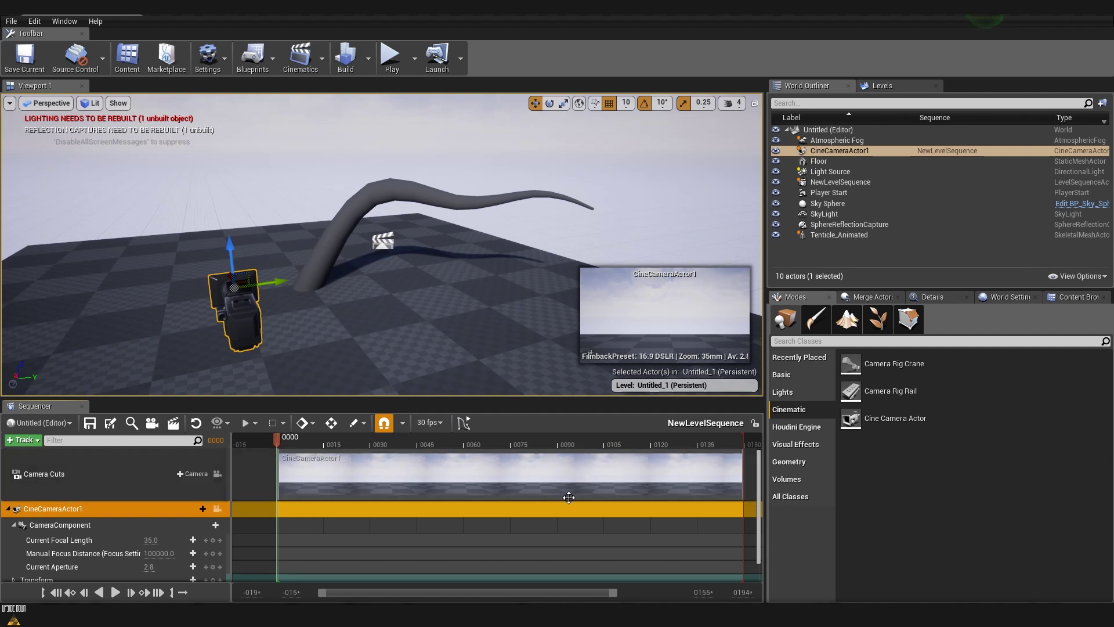
pyautogui.keyDown('ctrl'); pyautogui.scroll(-4, 565, 496); pyautogui.keyUp('ctrl')
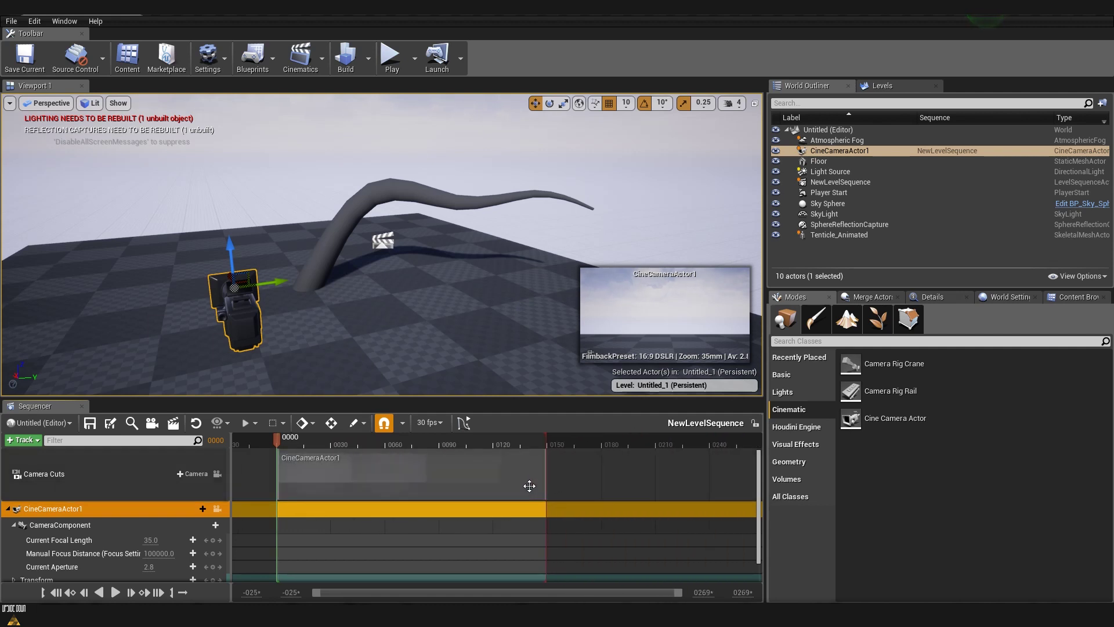
pyautogui.moveTo(547, 439); pyautogui.dragTo(658, 437)
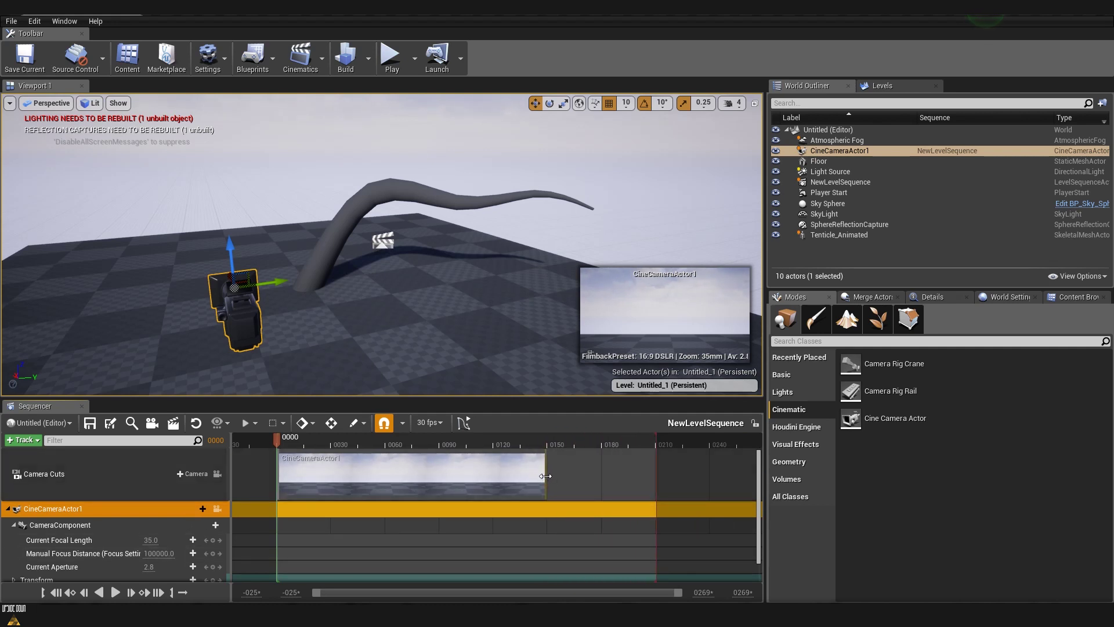
pyautogui.moveTo(553, 477)
pyautogui.mouseDown()
pyautogui.moveTo(427, 478)
pyautogui.moveTo(622, 480)
pyautogui.moveTo(366, 478)
pyautogui.moveTo(526, 476)
pyautogui.moveTo(493, 476)
pyautogui.mouseUp()
pyautogui.hotkey('ctrl', 'z')
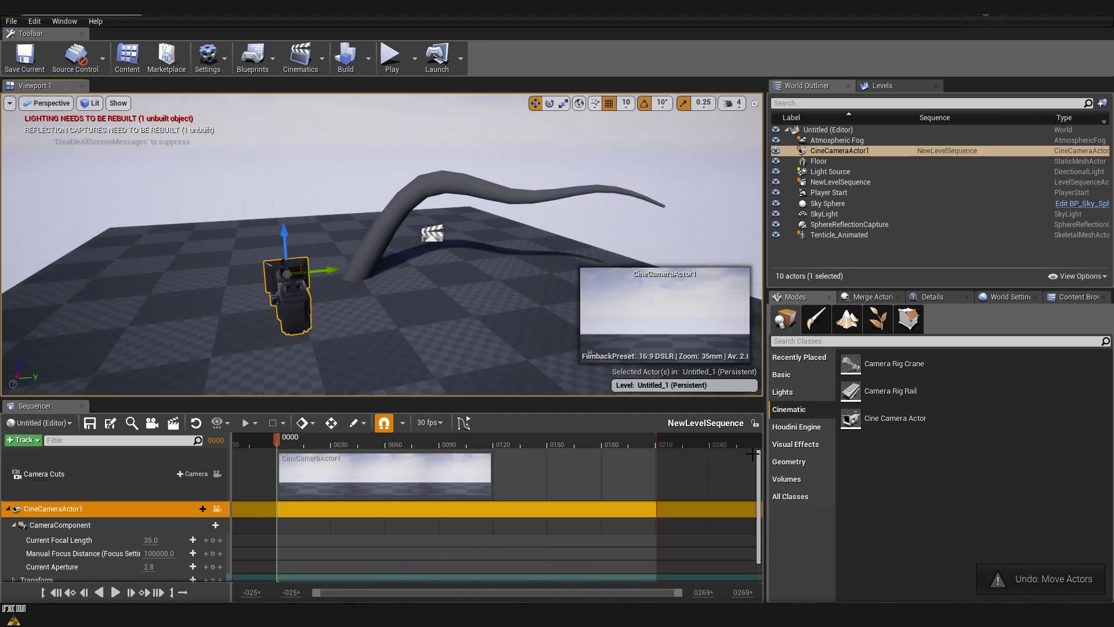
# - Place a second cine camera, CineCameraActor3, and cut to it from frame 0120 onward
pyautogui.moveTo(896, 418); pyautogui.dragTo(398, 237)
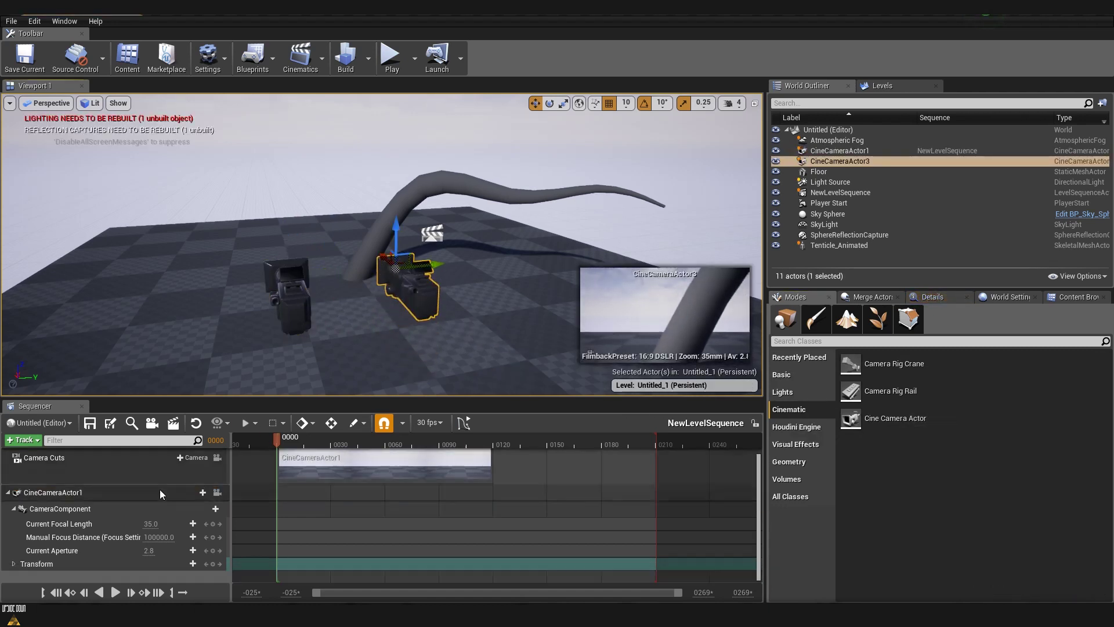
pyautogui.moveTo(854, 160); pyautogui.dragTo(179, 575)
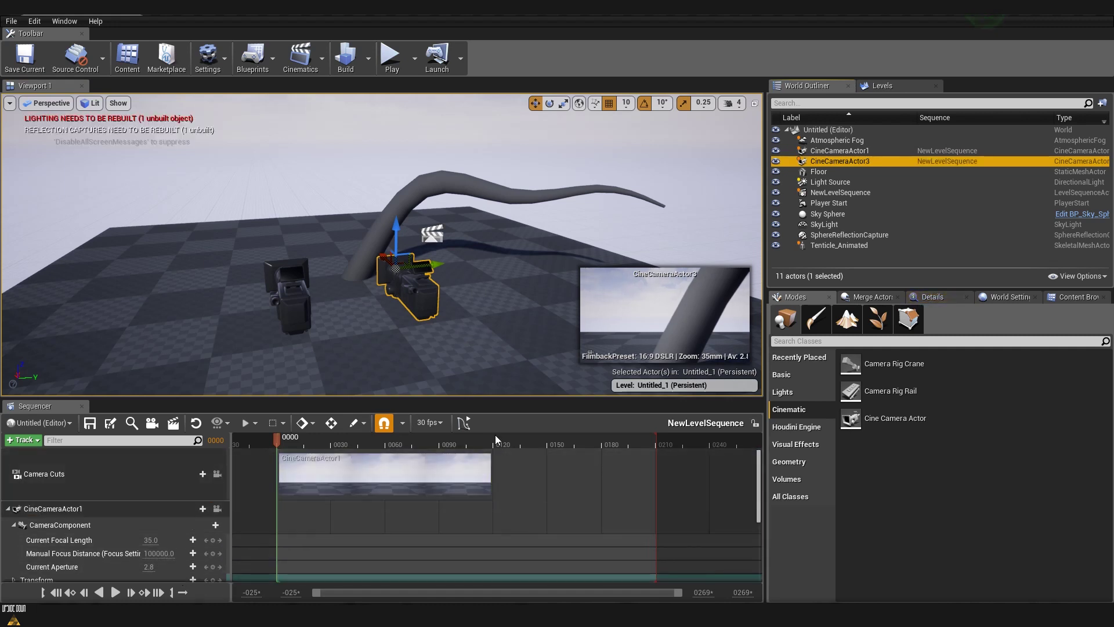
pyautogui.click(492, 440)
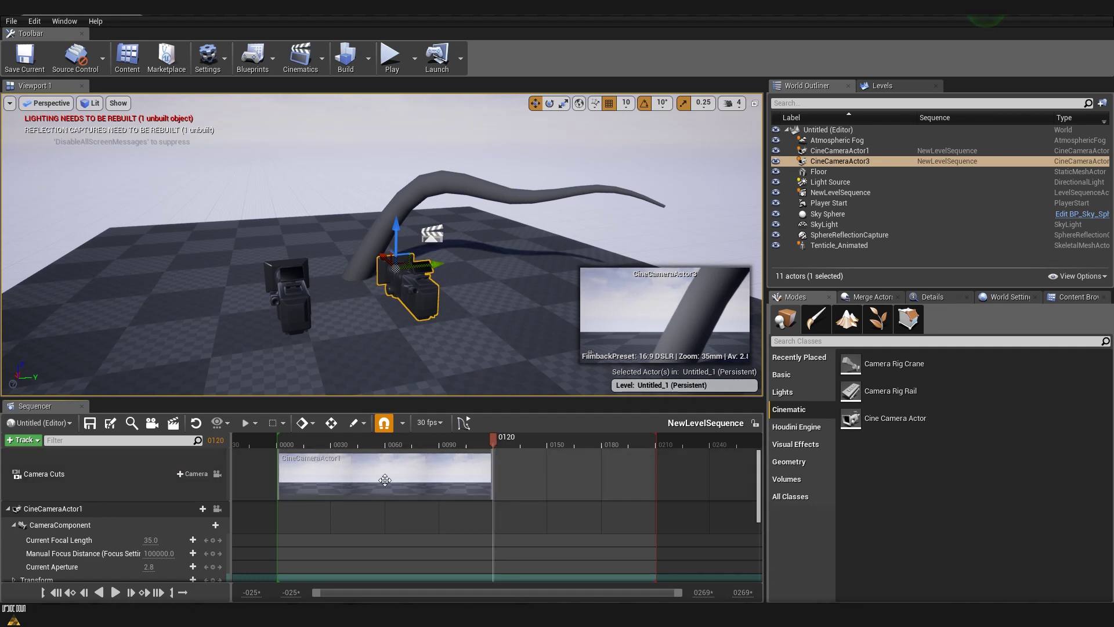
pyautogui.click(203, 474)
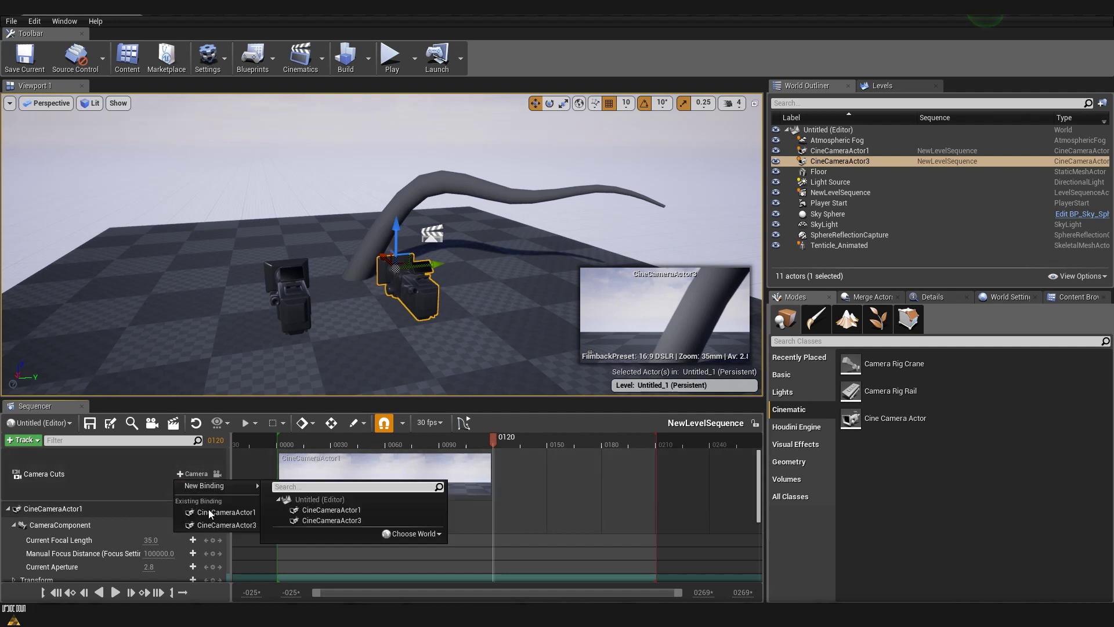
pyautogui.click(219, 528)
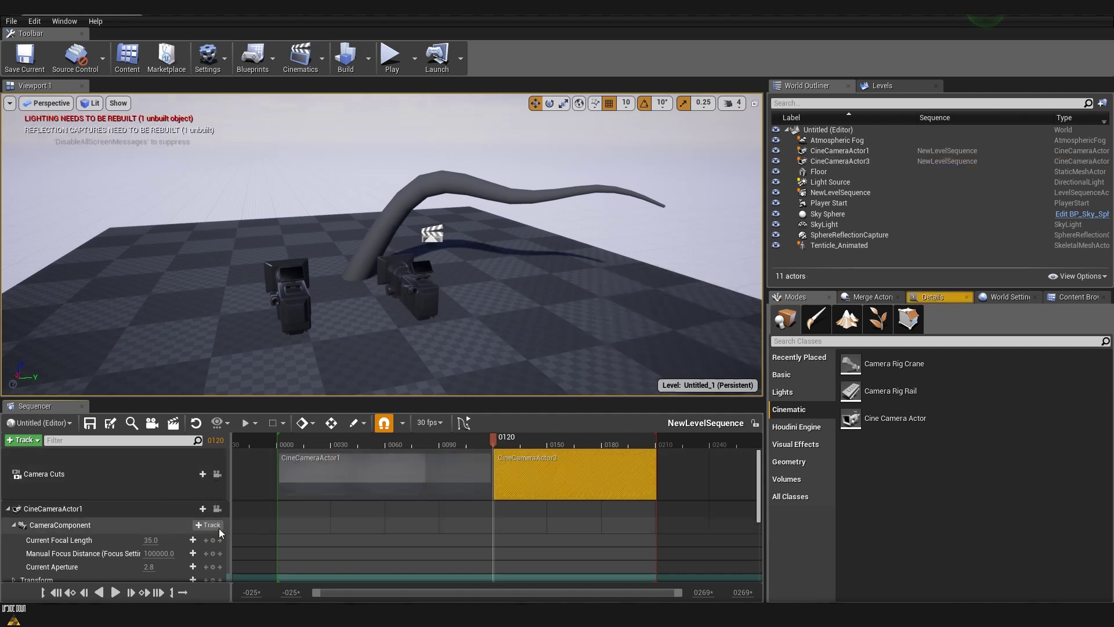
pyautogui.moveTo(496, 439); pyautogui.dragTo(280, 438)
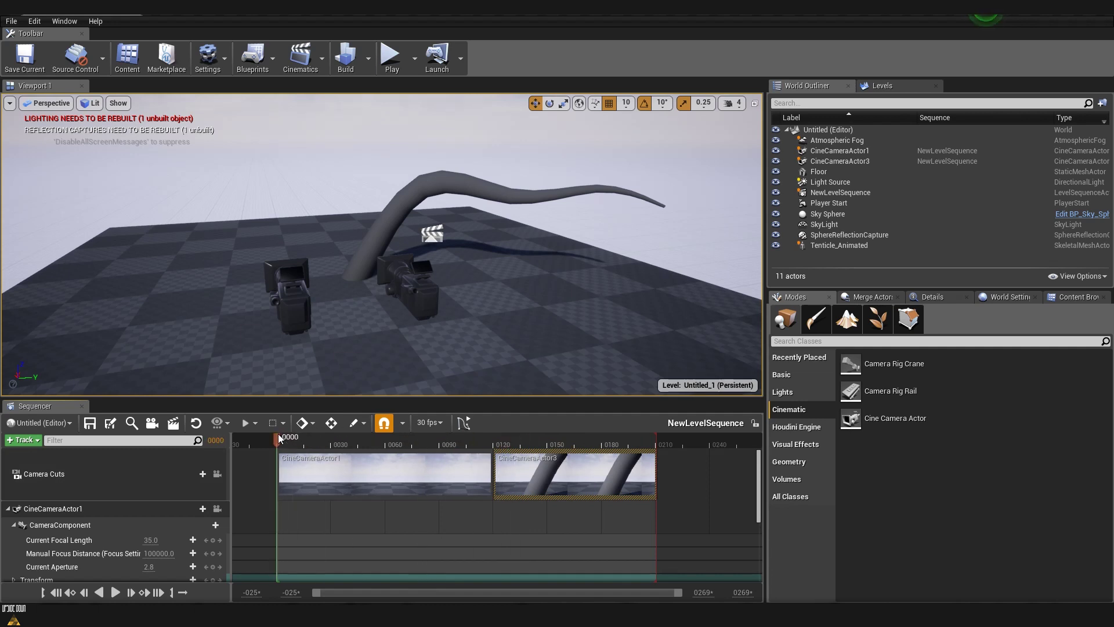
# - Turn CineCameraActor1 to face the tentacle, then raise it and move it across the floor to the right
pyautogui.click(291, 304)
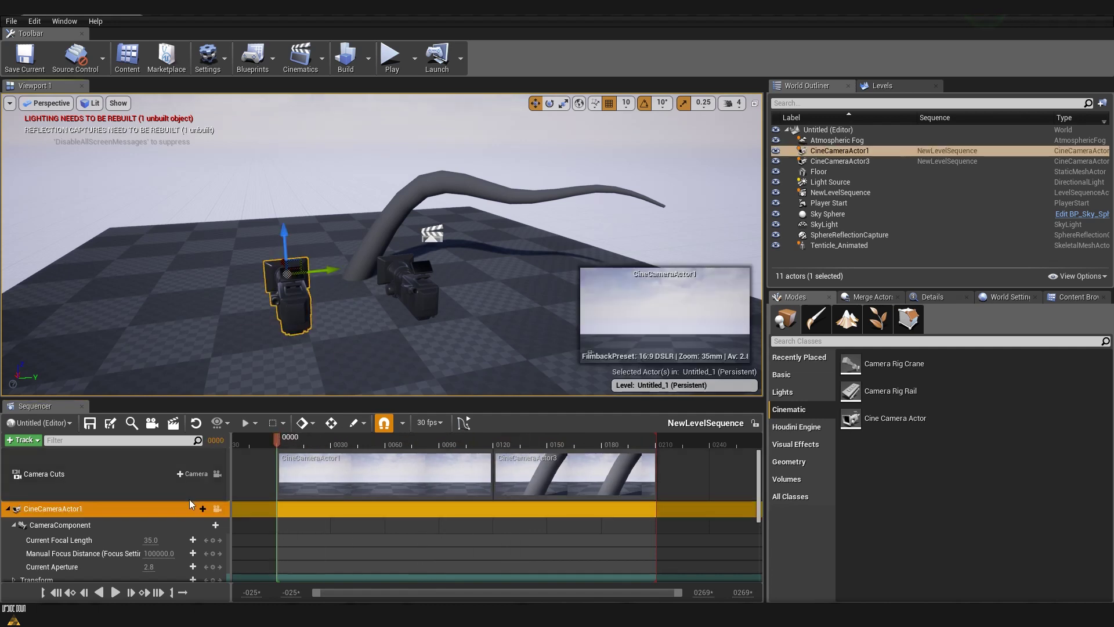
pyautogui.scroll(-2, 33, 529)
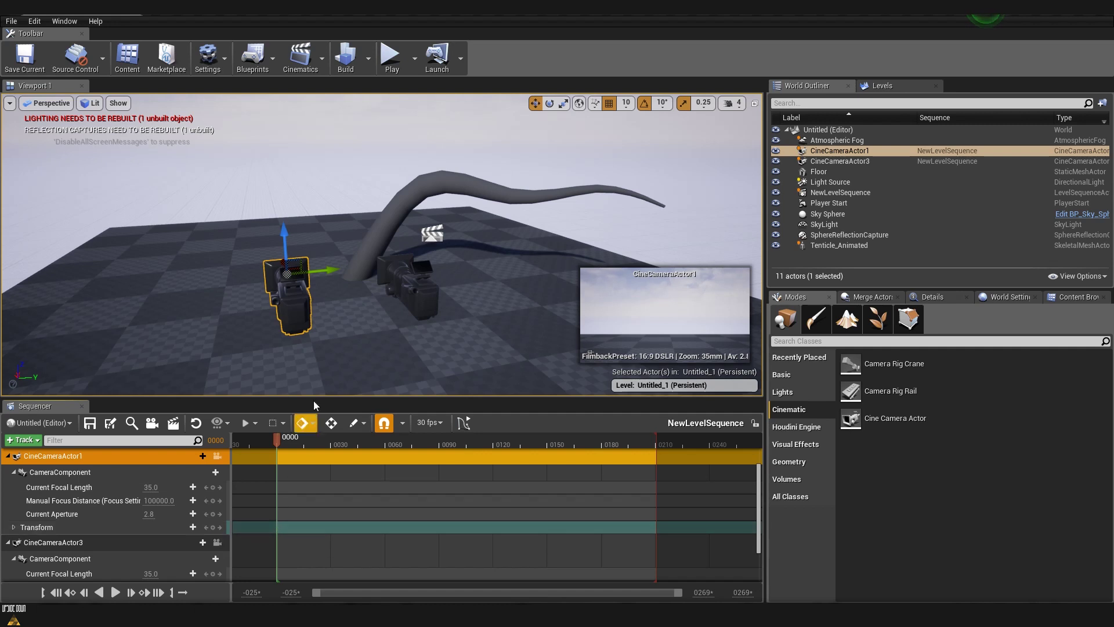
pyautogui.moveTo(377, 329); pyautogui.dragTo(343, 329, button='right')
pyautogui.press('e')
pyautogui.moveTo(313, 323); pyautogui.dragTo(303, 327)
pyautogui.press('w')
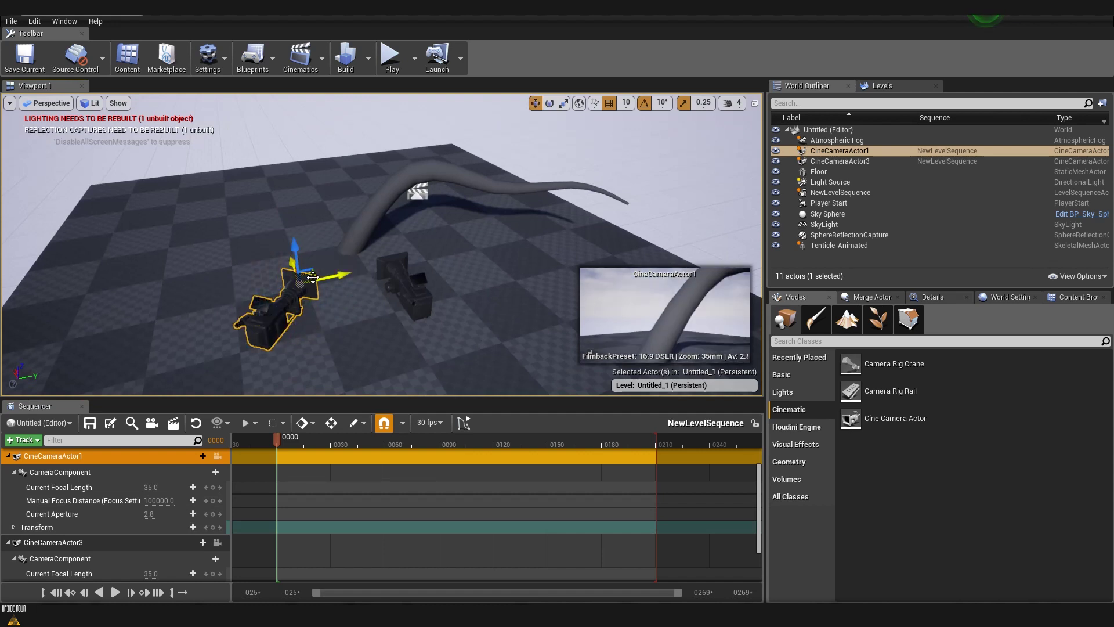
pyautogui.moveTo(300, 283); pyautogui.dragTo(592, 328)
pyautogui.press('f')
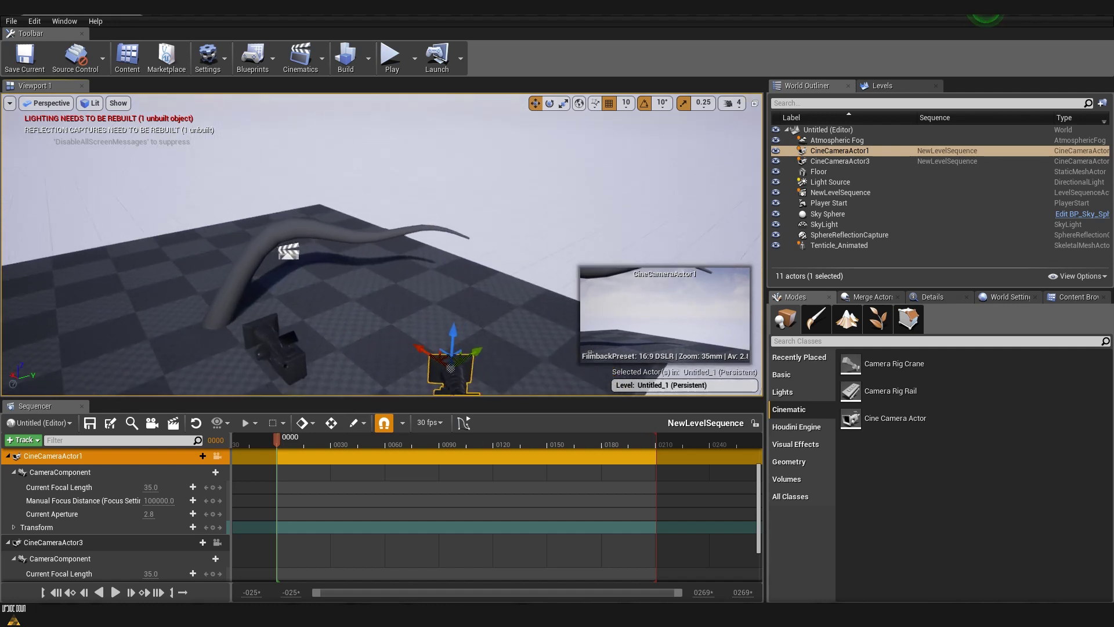
pyautogui.moveTo(389, 296); pyautogui.dragTo(426, 308)
pyautogui.press('e')
pyautogui.press('w')
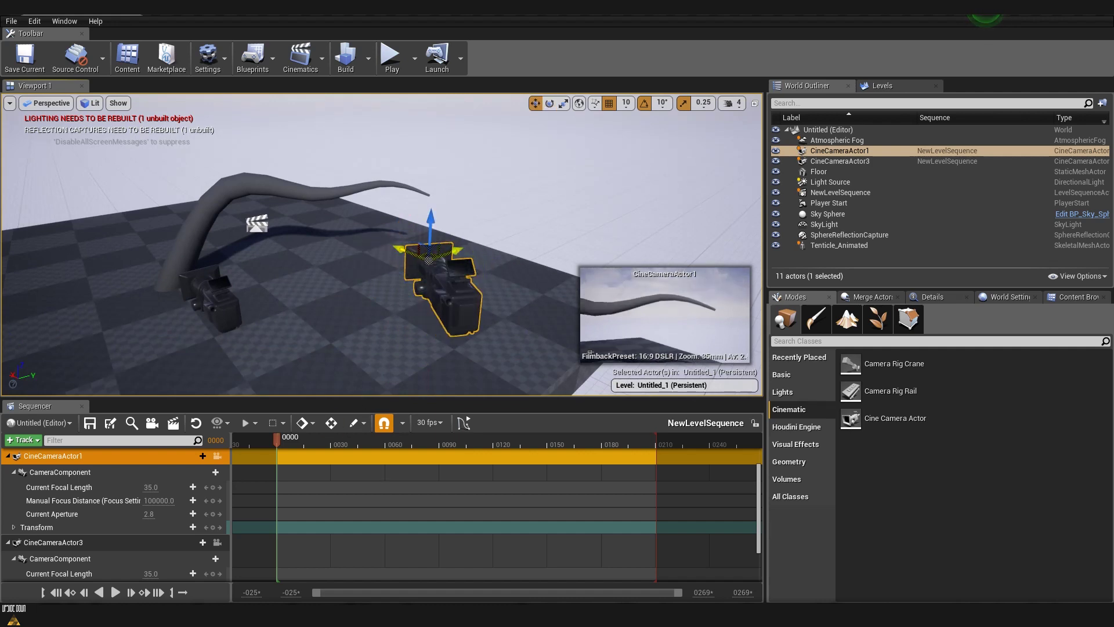
pyautogui.moveTo(424, 254); pyautogui.dragTo(527, 257)
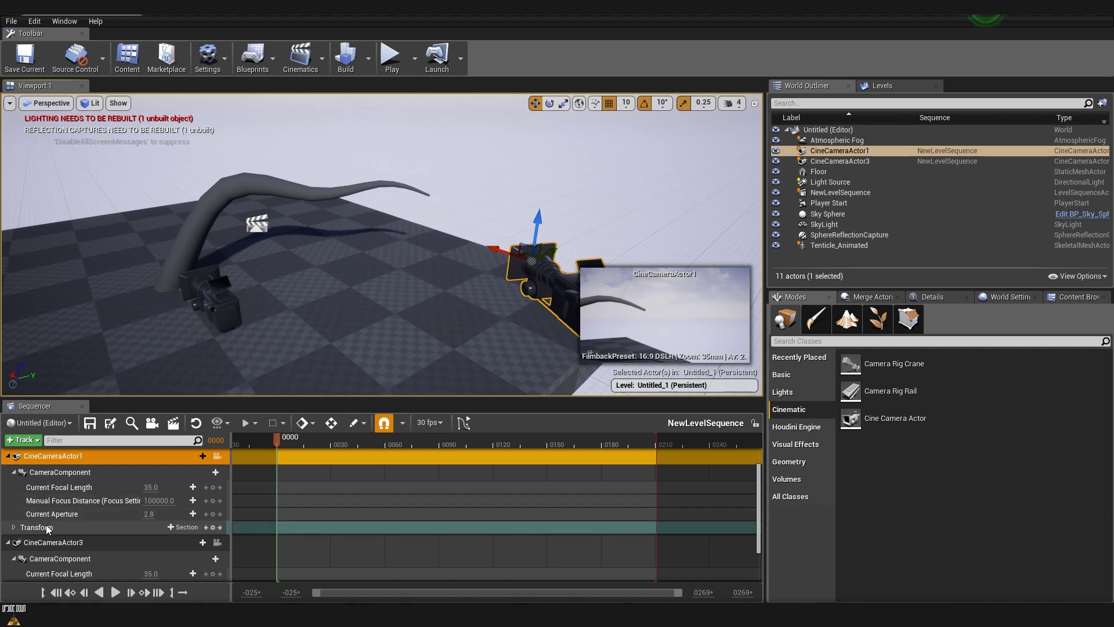
# - Key CineCameraActor1's Transform at frame 0000, slide it left, and key it again at 0120
pyautogui.moveTo(204, 528)
pyautogui.click(212, 527)
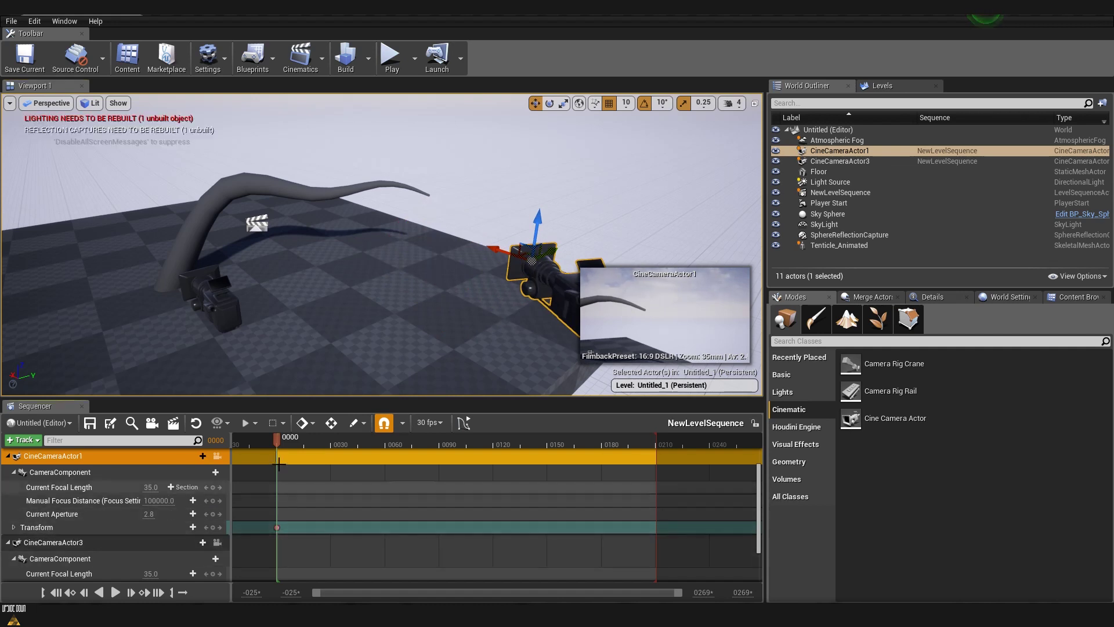
pyautogui.moveTo(277, 437); pyautogui.dragTo(493, 449)
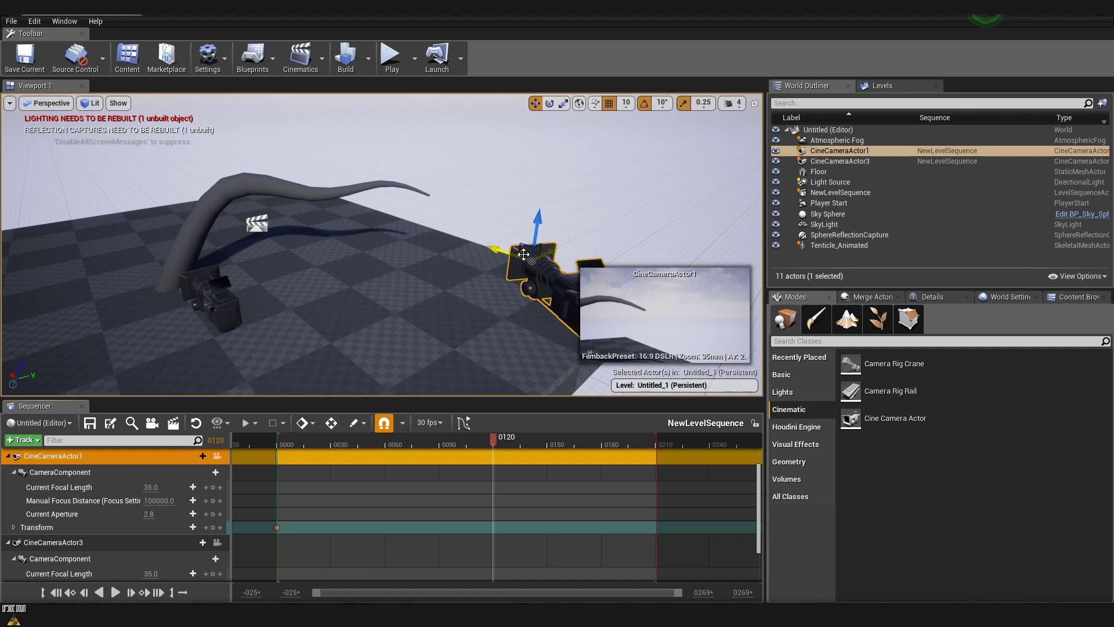
pyautogui.moveTo(522, 252); pyautogui.dragTo(499, 250)
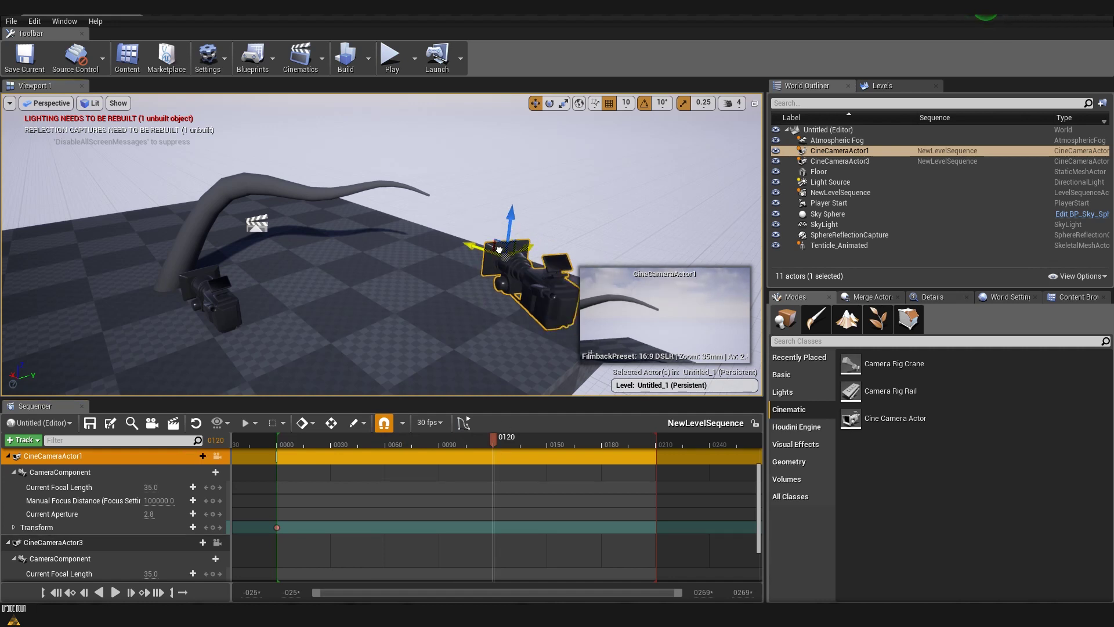
pyautogui.moveTo(496, 249); pyautogui.dragTo(90, 251)
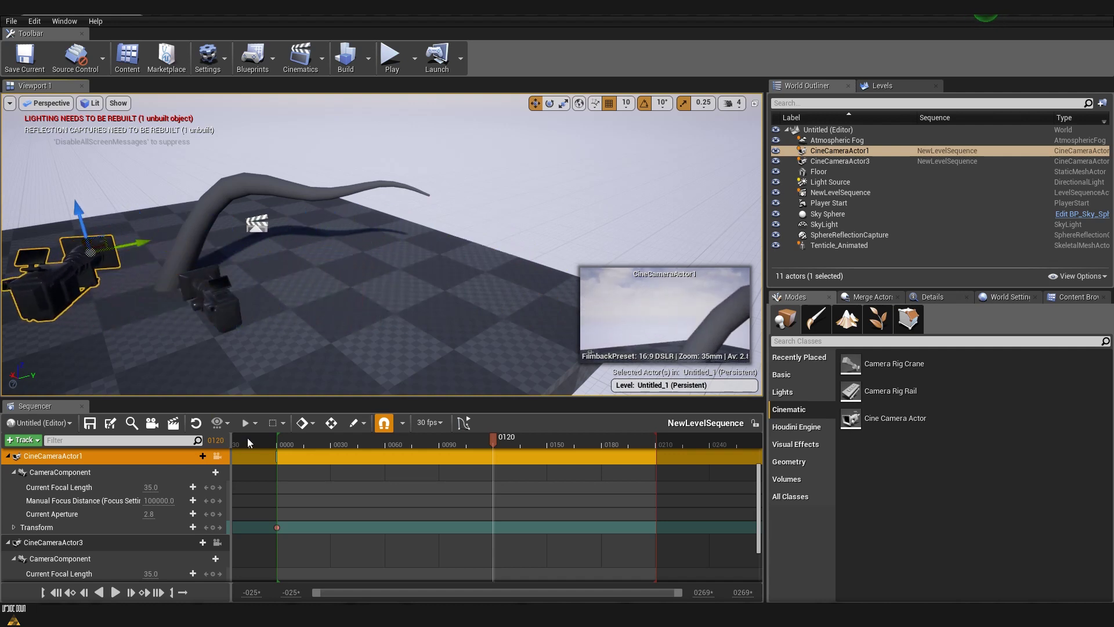
pyautogui.click(214, 528)
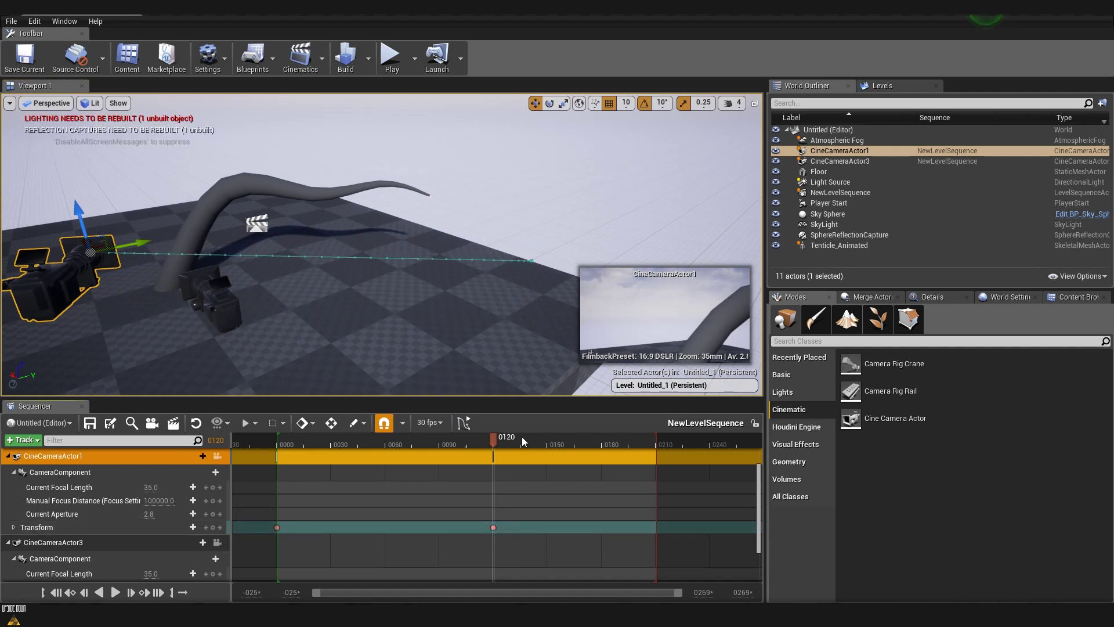
pyautogui.moveTo(498, 438)
pyautogui.mouseDown()
pyautogui.moveTo(338, 447)
pyautogui.moveTo(493, 449)
pyautogui.mouseUp()
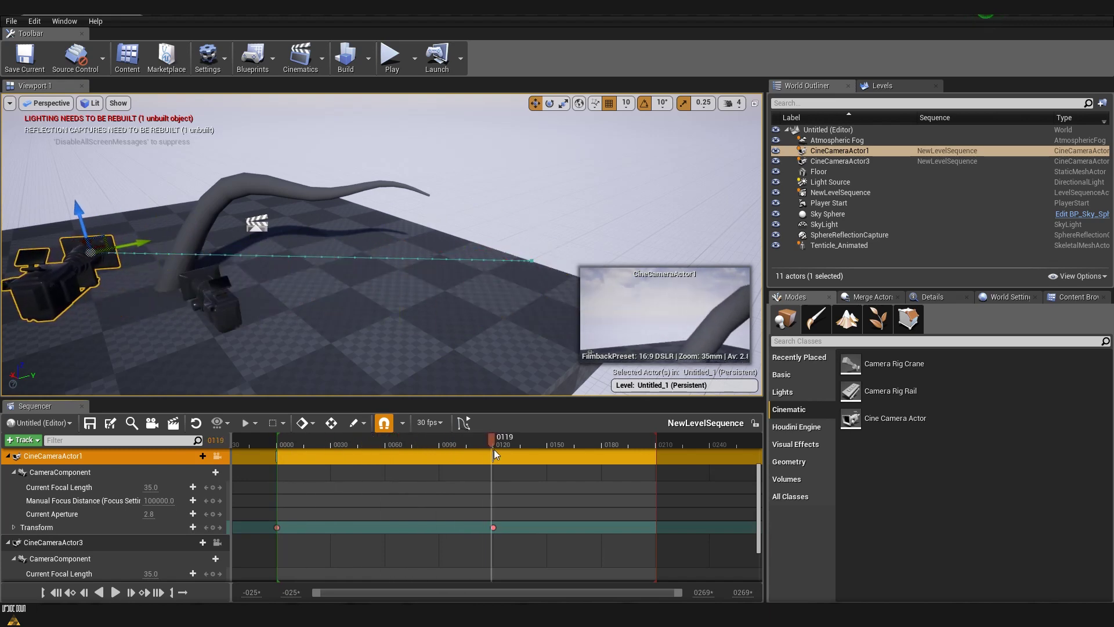
# - Move CineCameraActor3 toward the back of the floor and key its Transform at frame 0210
pyautogui.click(216, 302)
pyautogui.press('f')
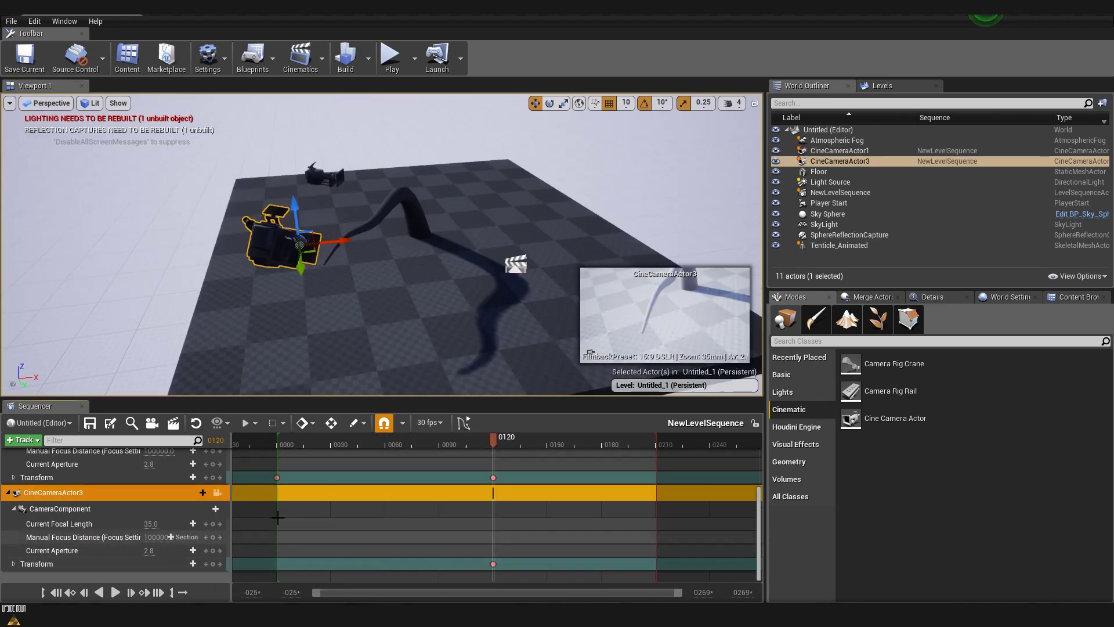
pyautogui.moveTo(493, 439); pyautogui.dragTo(658, 447)
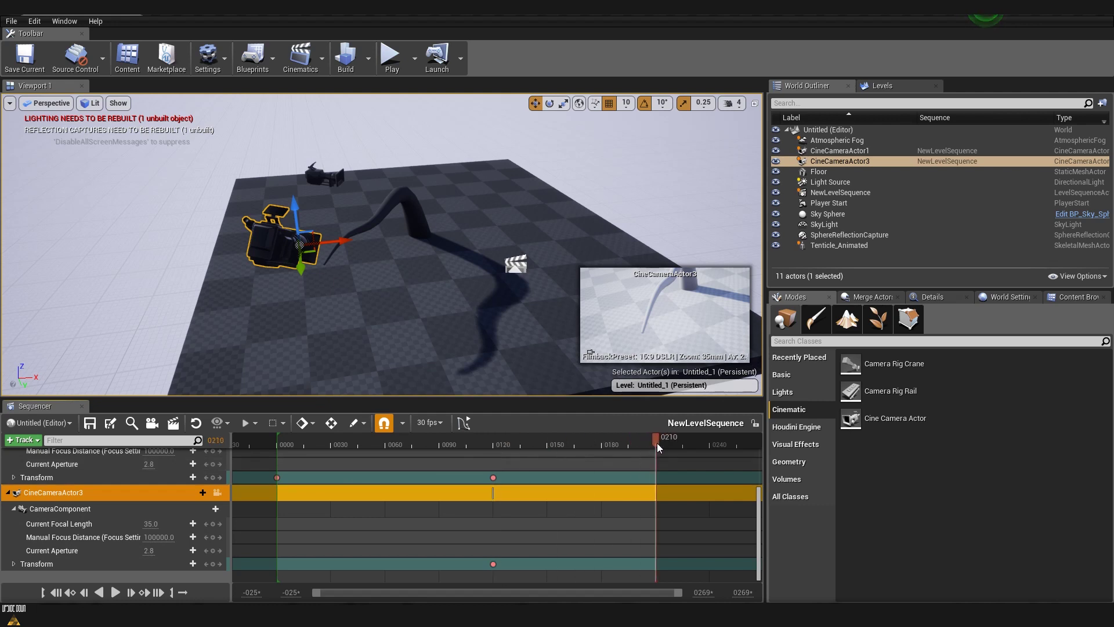
pyautogui.moveTo(319, 253); pyautogui.dragTo(415, 165)
pyautogui.click(192, 563)
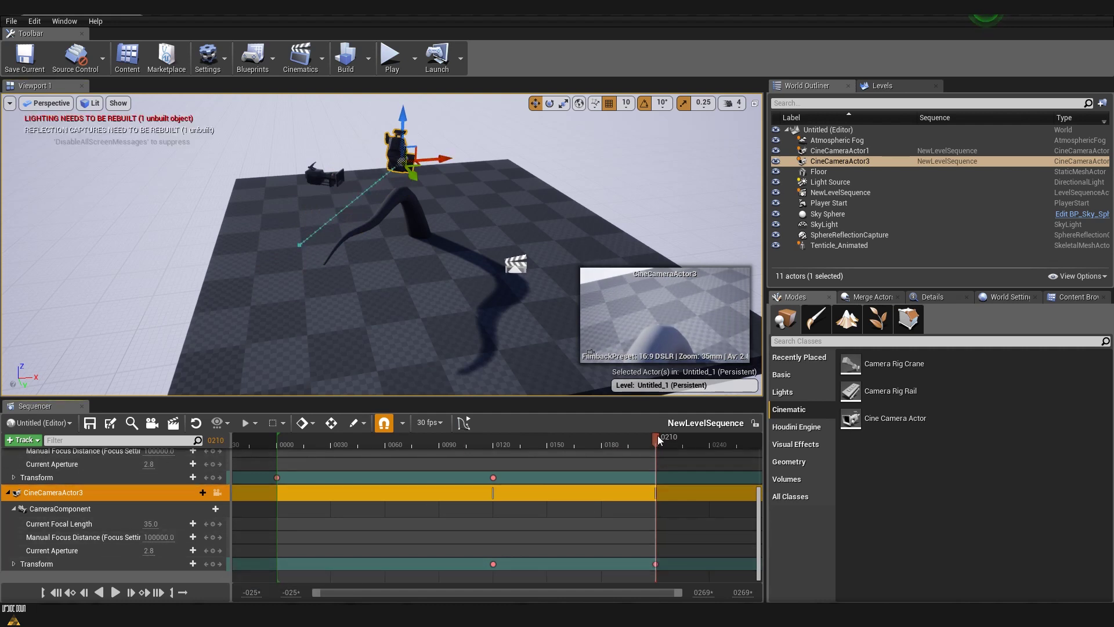
pyautogui.moveTo(659, 441); pyautogui.dragTo(277, 440)
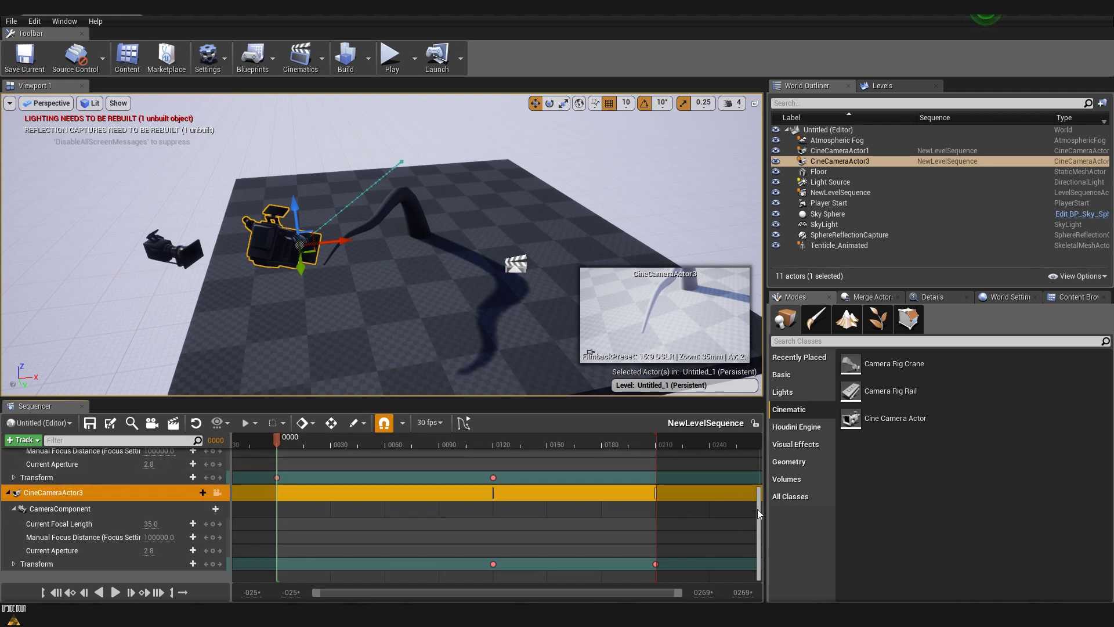
# - Lock the viewport to the Camera Cuts cameras and play the sequence through to frame 0210
pyautogui.moveTo(757, 510); pyautogui.dragTo(685, 445)
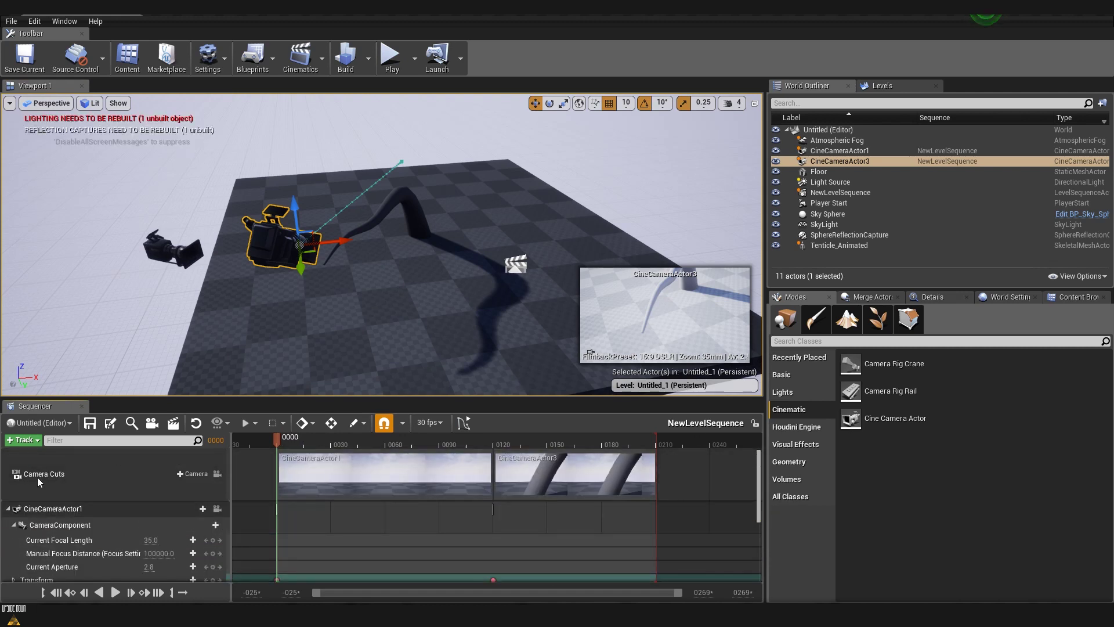
pyautogui.click(217, 474)
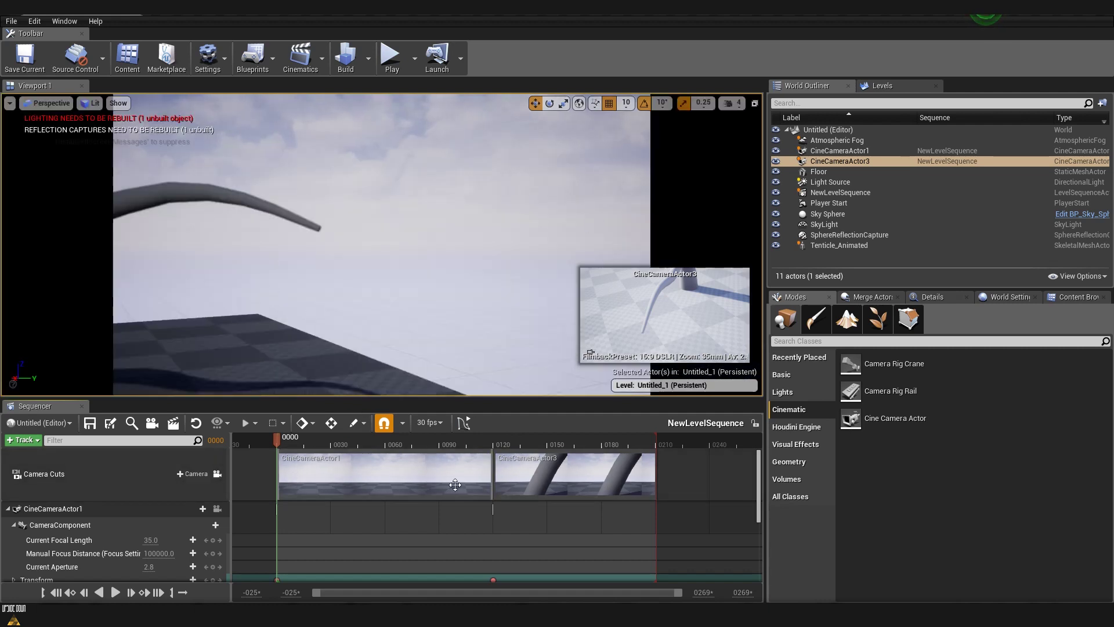
pyautogui.click(115, 593)
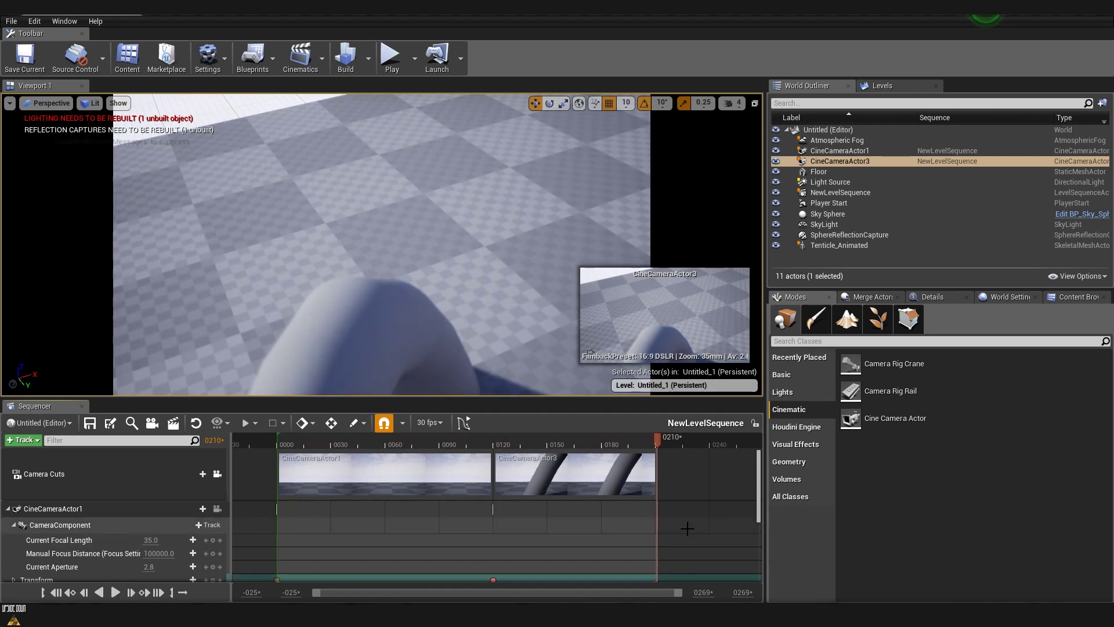
pyautogui.click(674, 487)
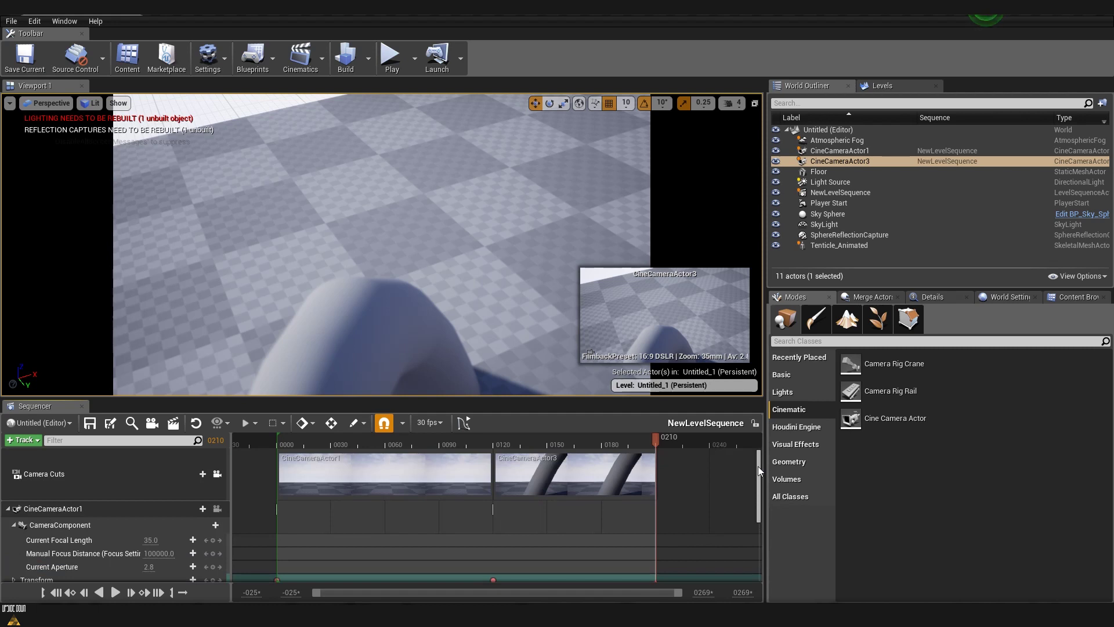
# - Set both of CineCameraActor1's Transform keys to Linear interpolation
pyautogui.moveTo(758, 465); pyautogui.dragTo(758, 472)
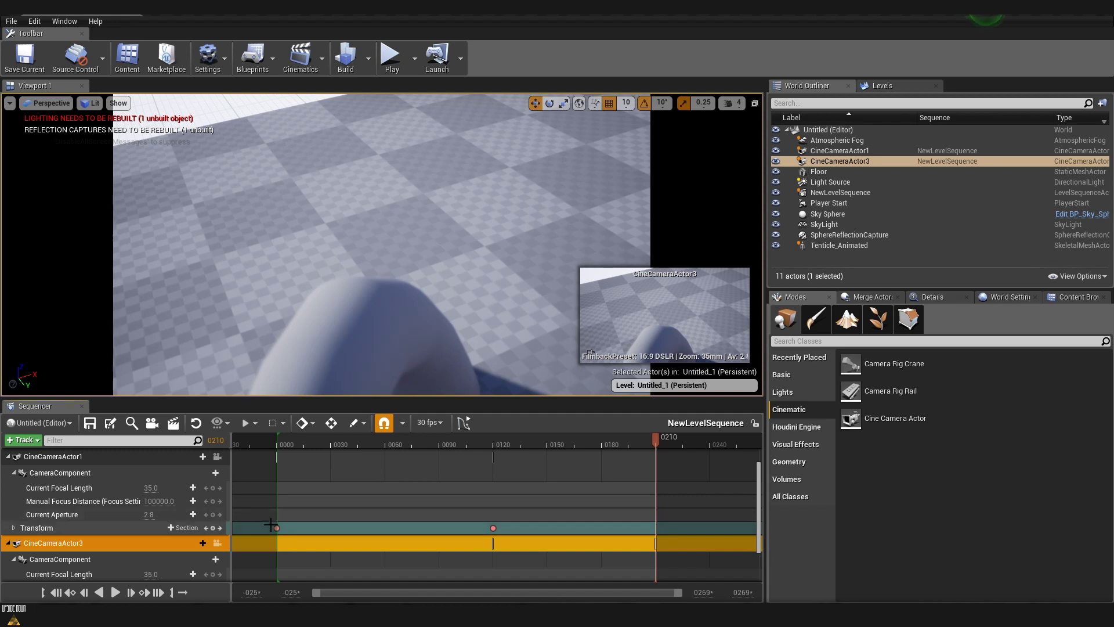
pyautogui.moveTo(270, 520); pyautogui.dragTo(502, 536)
pyautogui.rightClick(493, 528)
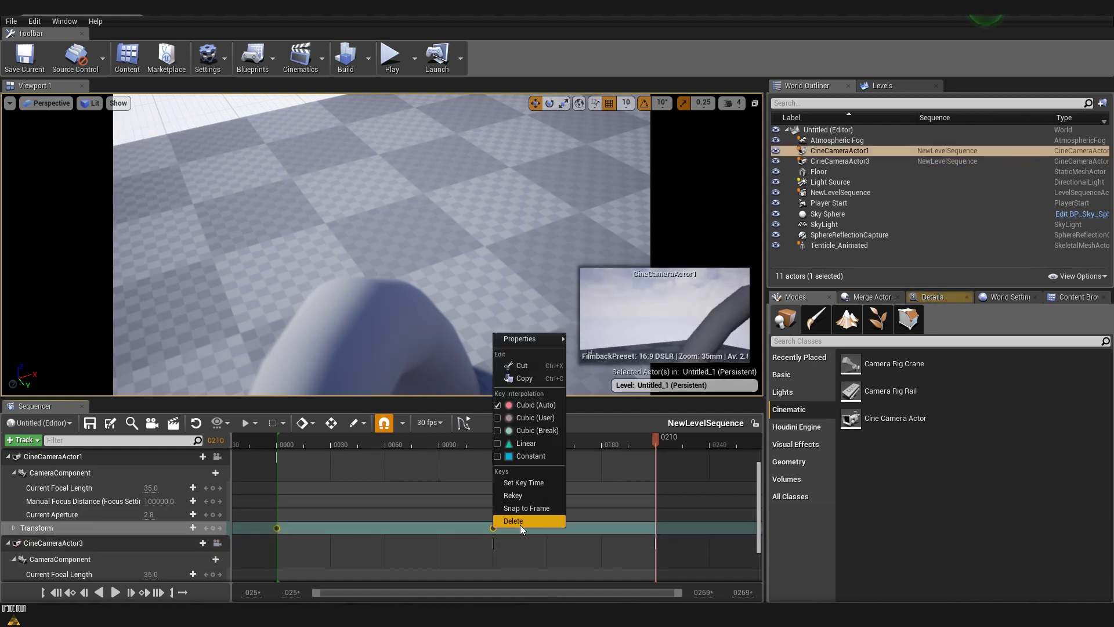
pyautogui.click(525, 444)
# - Set CineCameraActor3's Transform keys to Linear, then replay the sequence from the start
pyautogui.moveTo(758, 500); pyautogui.dragTo(759, 526)
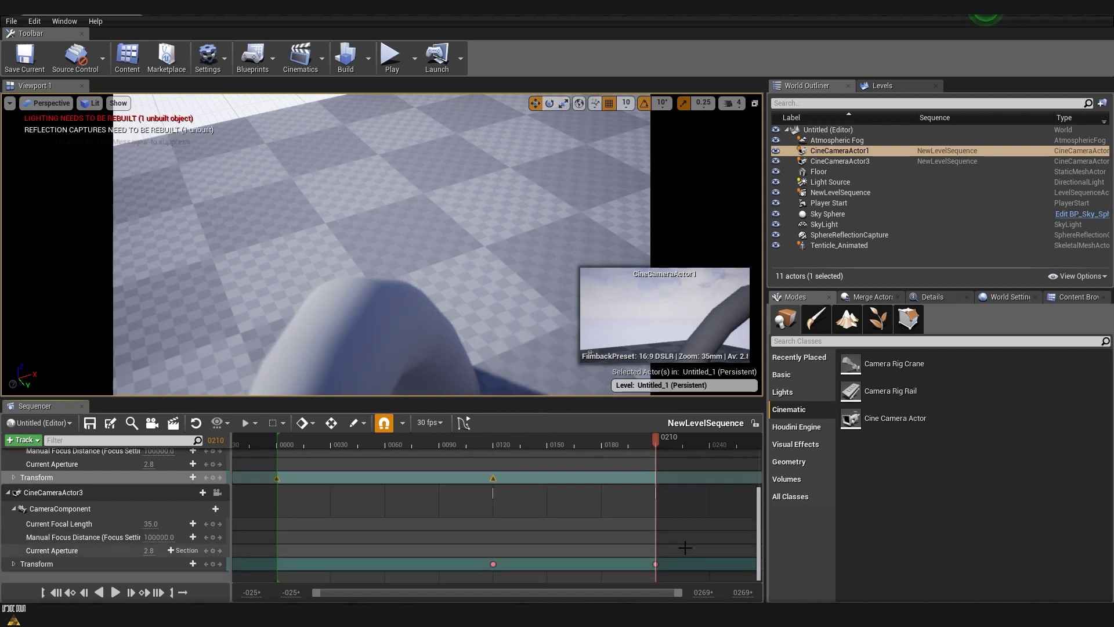
pyautogui.click(492, 564)
pyautogui.rightClick(493, 563)
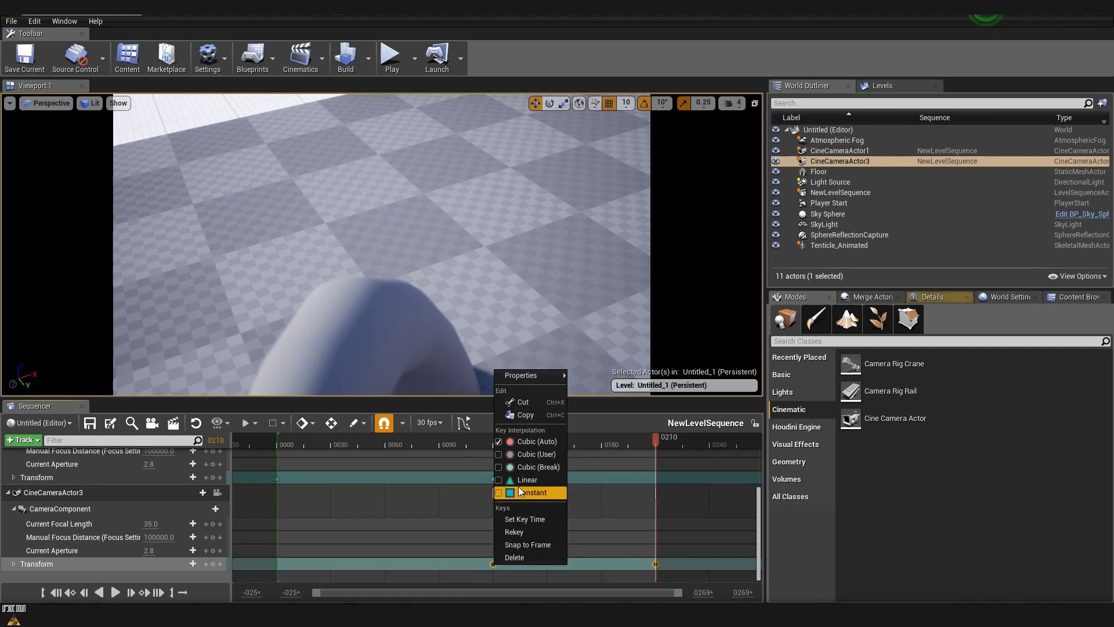
pyautogui.click(519, 492)
pyautogui.click(115, 591)
pyautogui.click(120, 593)
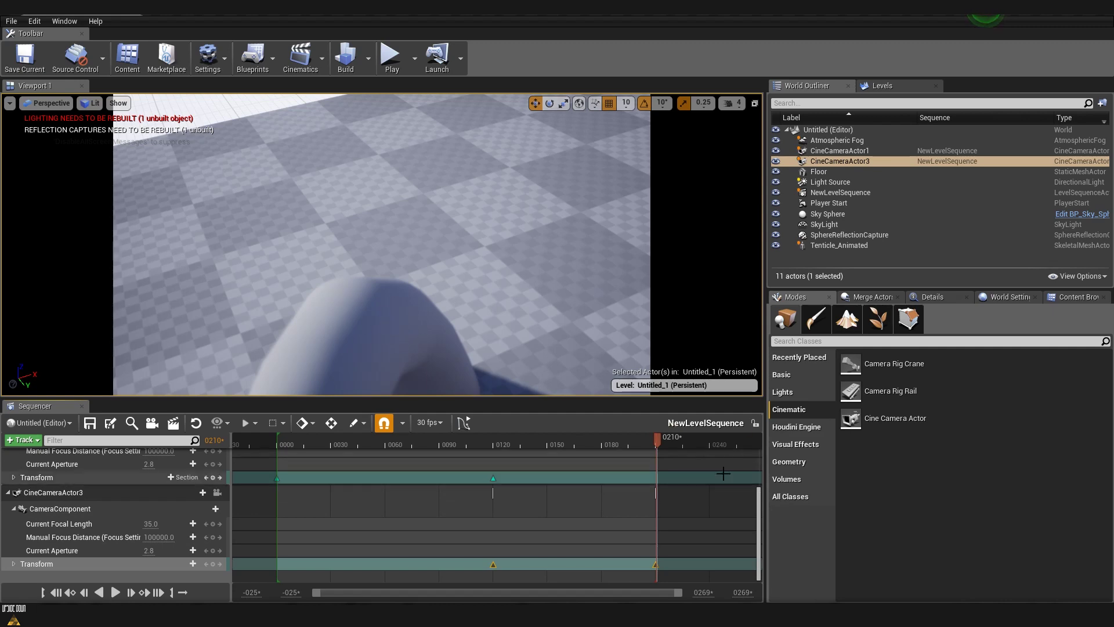
# - Rewind the playhead near the start and add Tenticle_Animated from the World Outliner to NewLevelSequence
pyautogui.moveTo(657, 441); pyautogui.dragTo(276, 450)
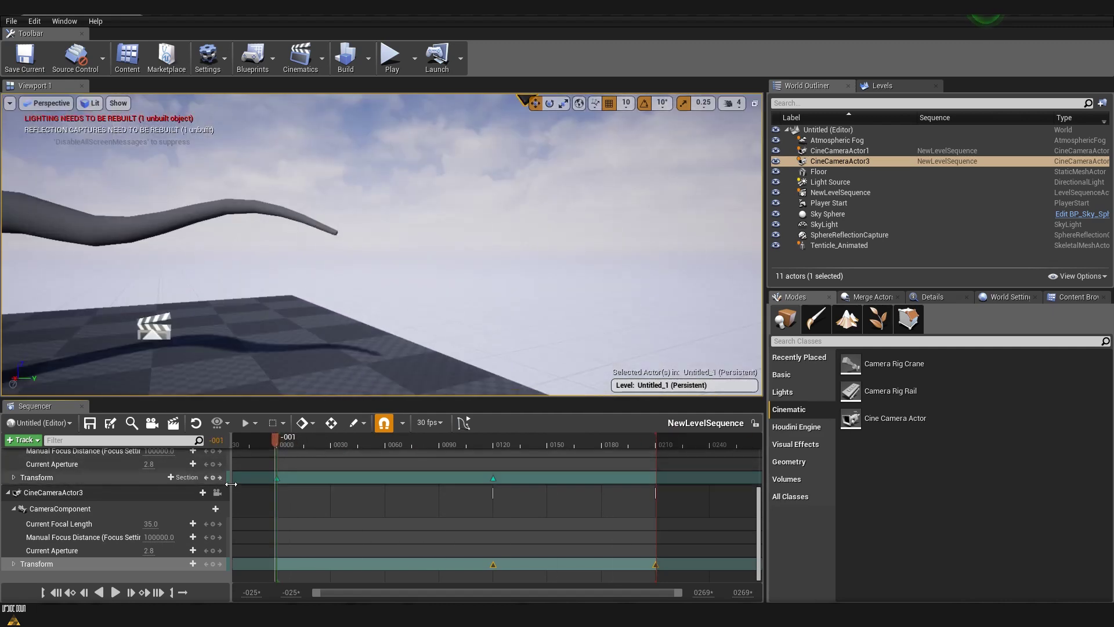
pyautogui.click(835, 246)
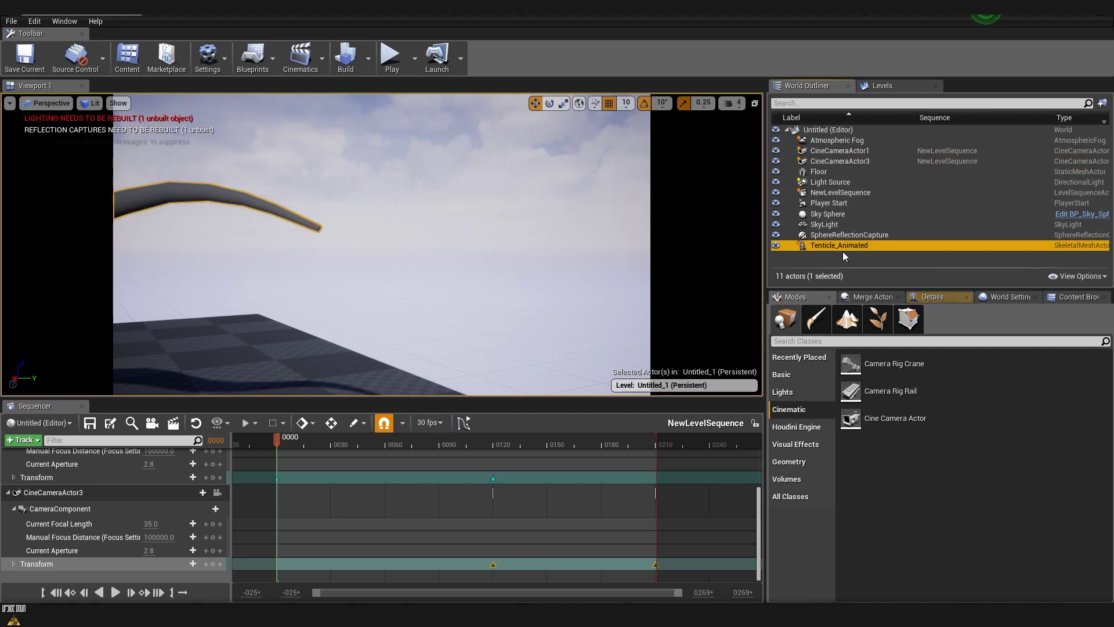
pyautogui.moveTo(839, 249); pyautogui.dragTo(103, 577)
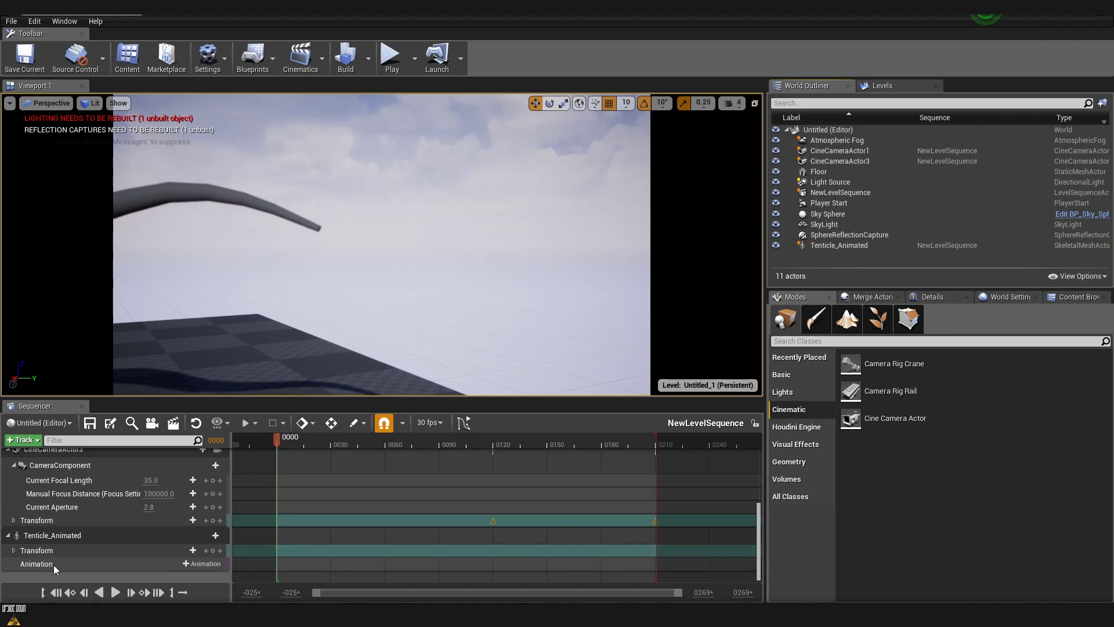
# - Add the Tenticle_Animated_Anim section and stretch it to loop from frame 0000 to 0210
pyautogui.click(201, 564)
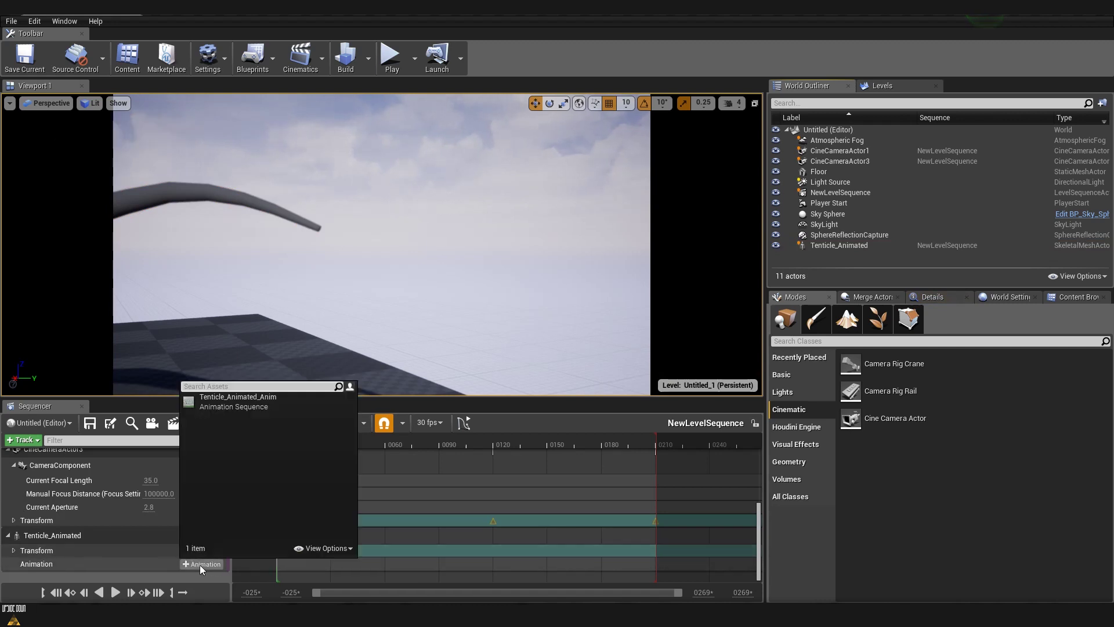
pyautogui.click(235, 405)
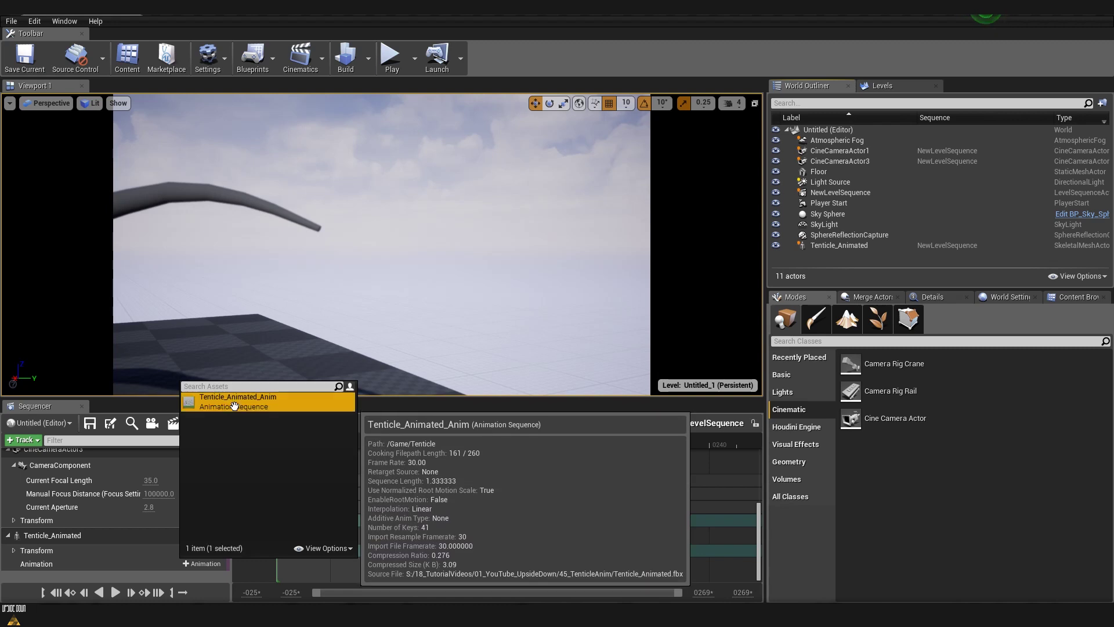
pyautogui.click(234, 405)
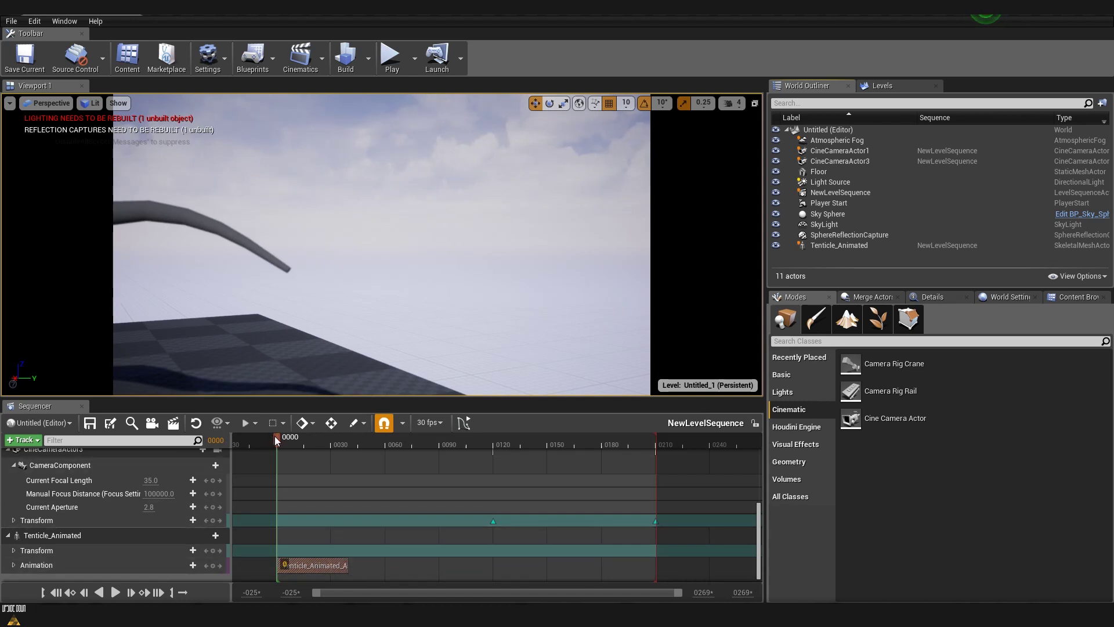
pyautogui.moveTo(276, 443)
pyautogui.mouseDown()
pyautogui.moveTo(305, 449)
pyautogui.moveTo(277, 444)
pyautogui.mouseUp()
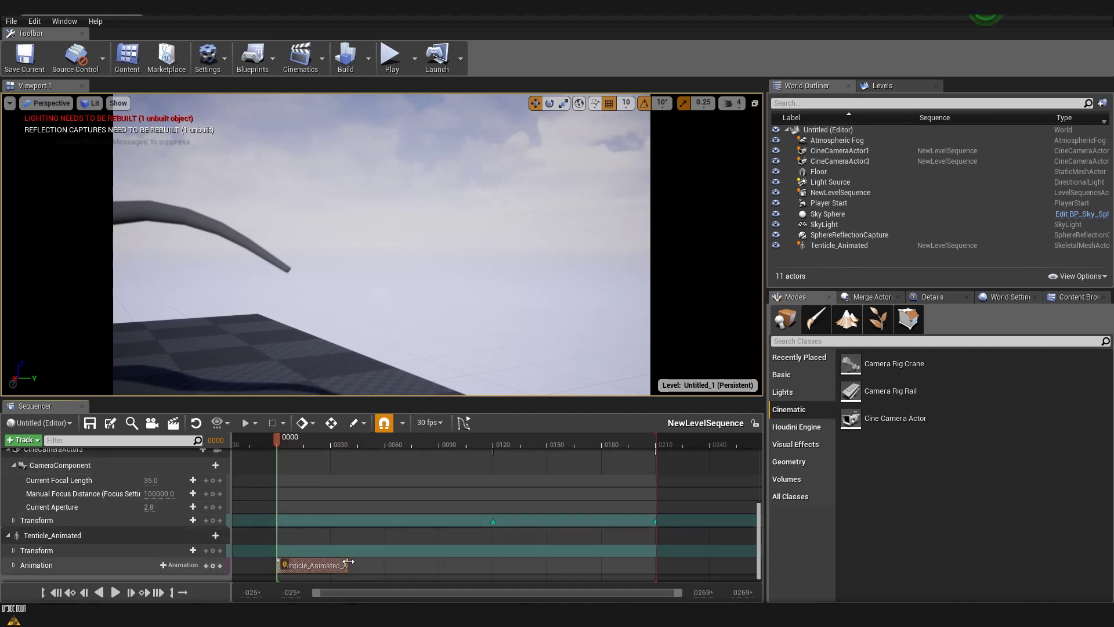
pyautogui.moveTo(349, 565); pyautogui.dragTo(658, 575)
pyautogui.moveTo(275, 443); pyautogui.dragTo(657, 470)
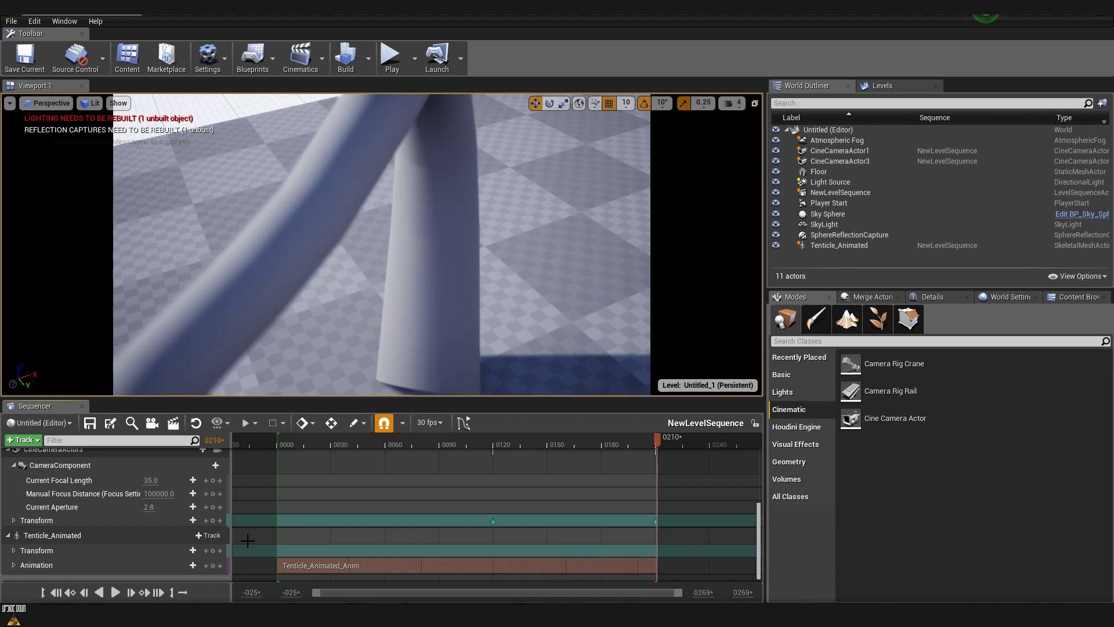